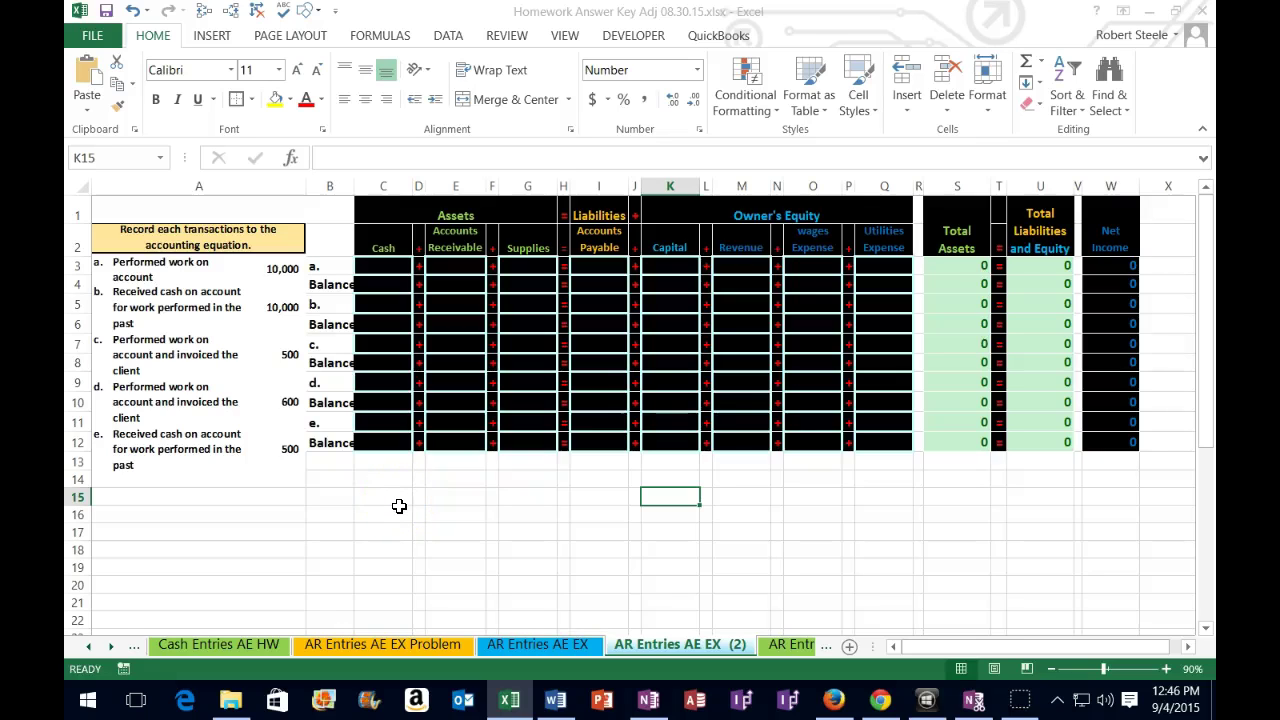
- Examine the Assets, Liabilities and Owner's Equity headings and the individual accounts listed beneath each of them
left_click(402, 507)
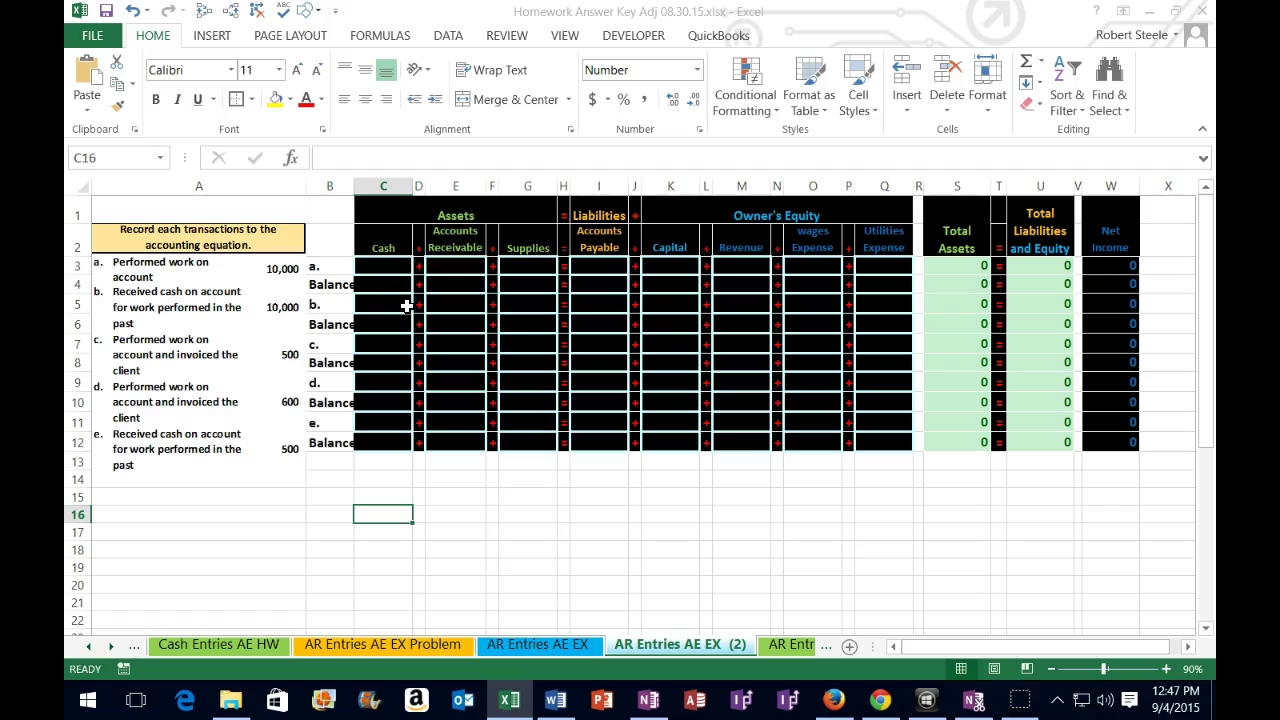
left_click_drag(380, 208, 440, 212)
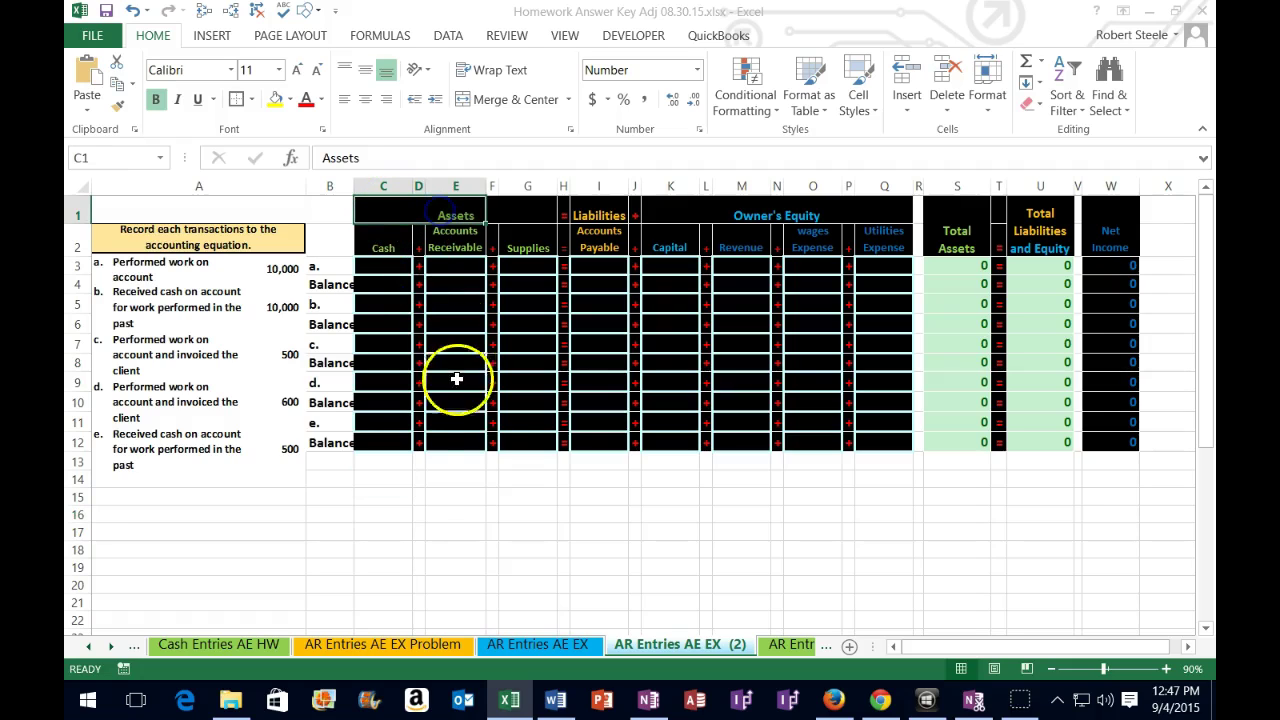
left_click(453, 466)
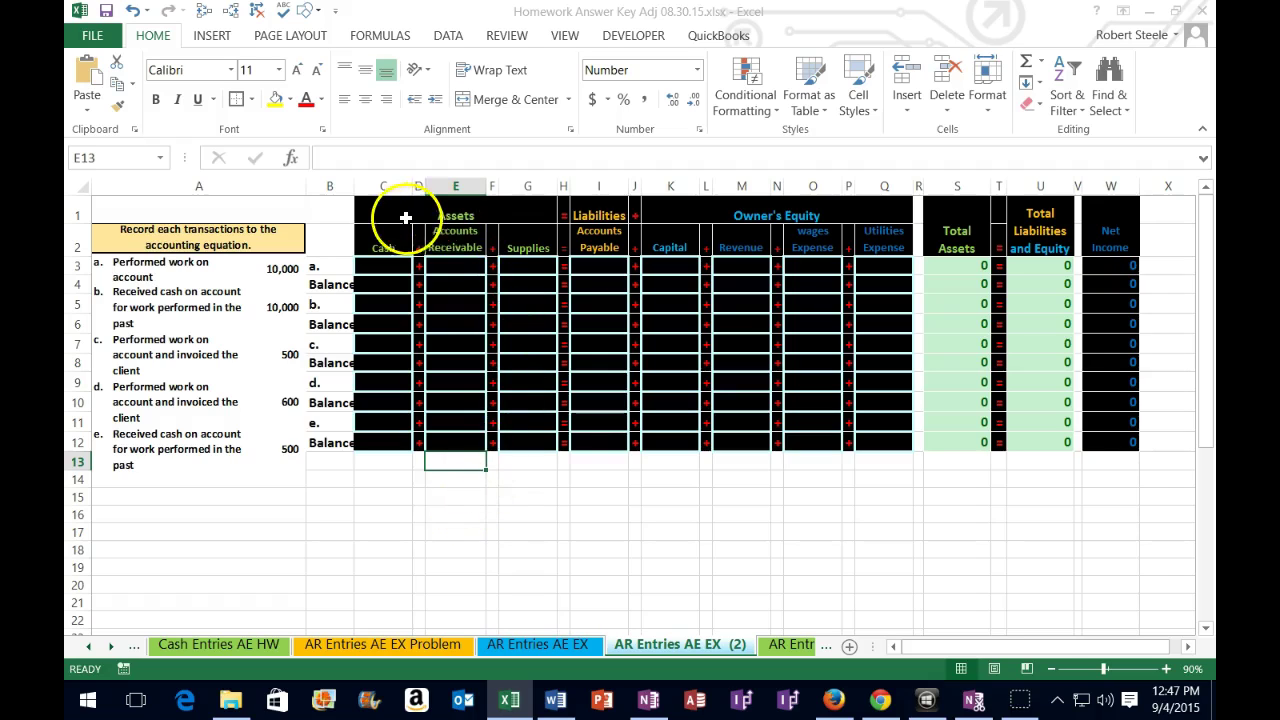
left_click_drag(386, 209, 887, 212)
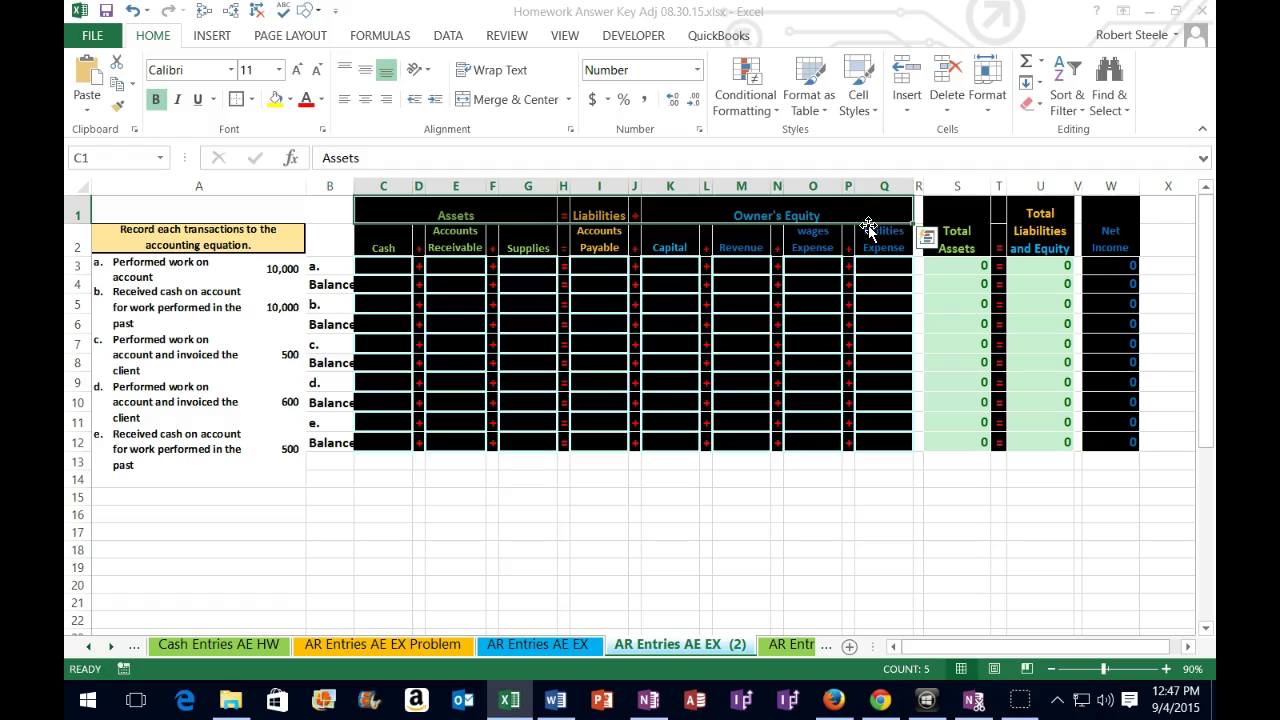
left_click(383, 242)
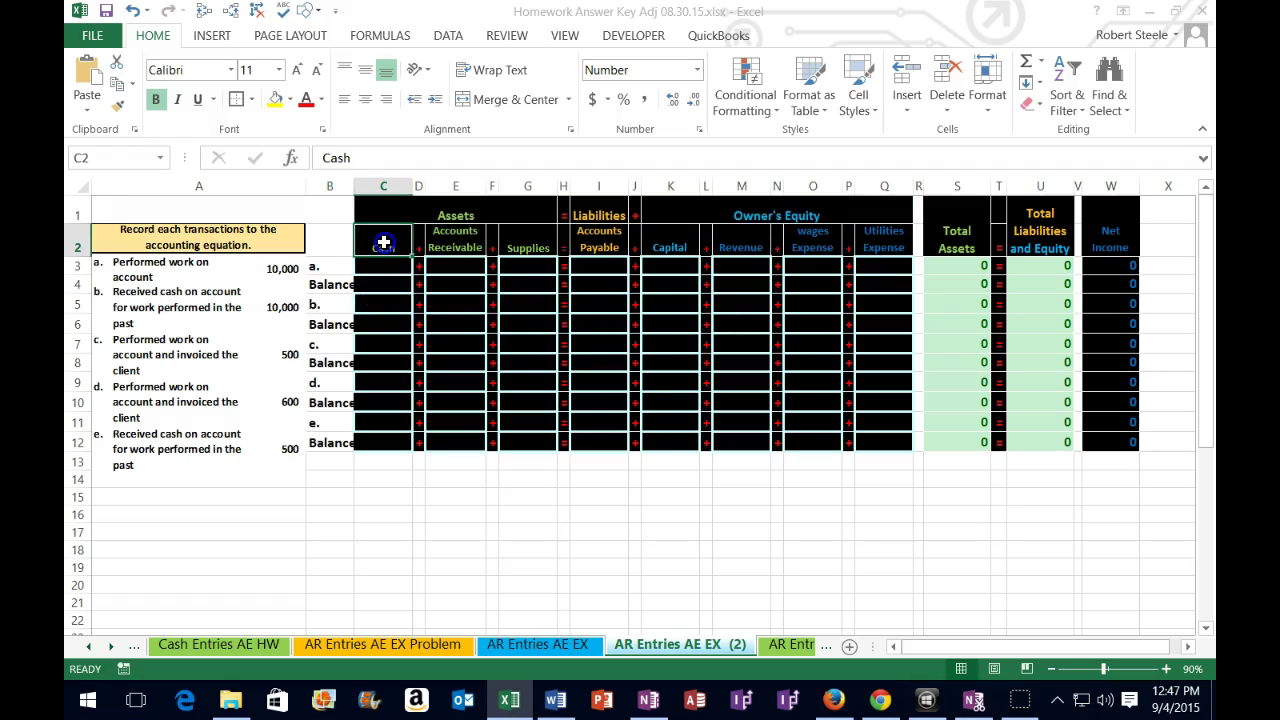
left_click_drag(383, 242, 517, 249)
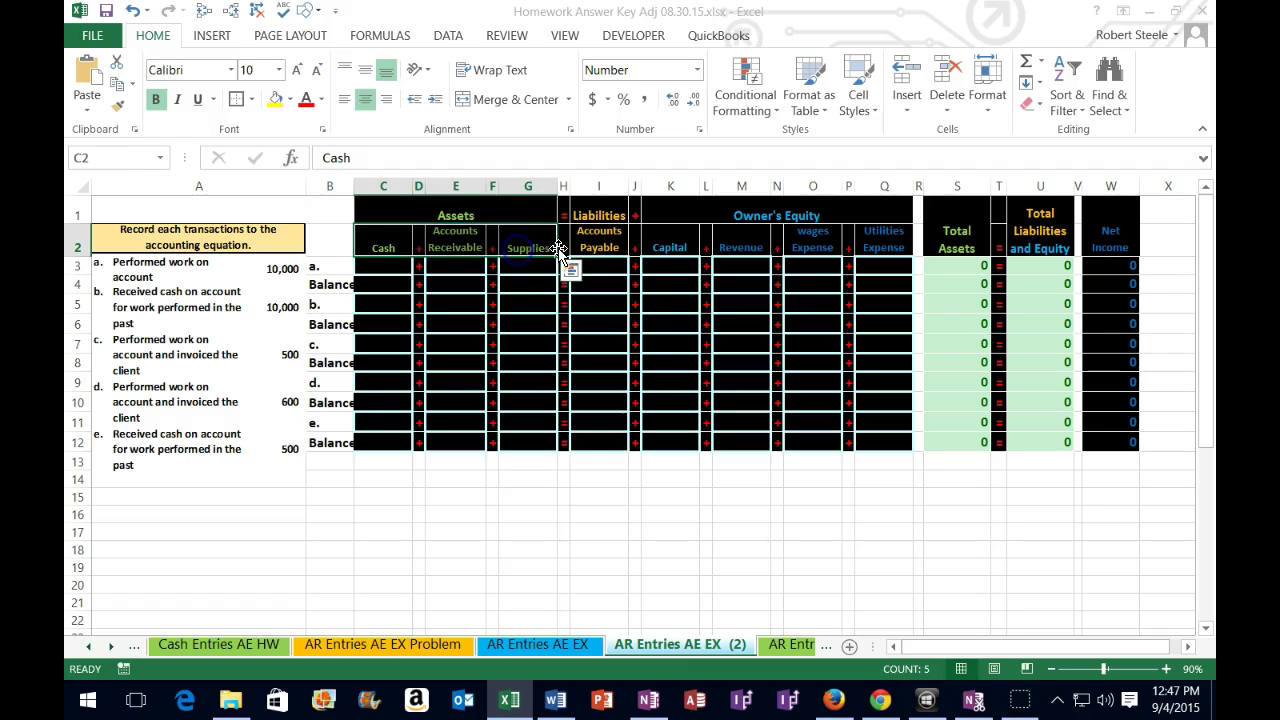
left_click(606, 240)
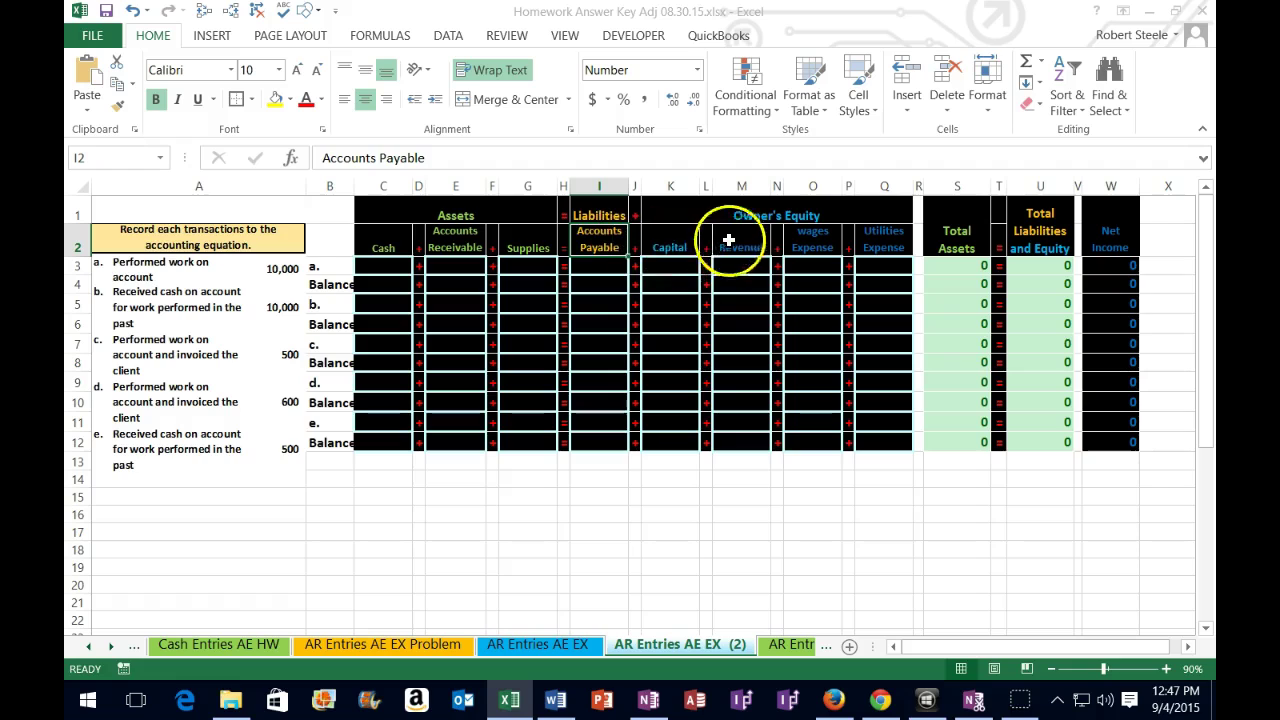
left_click(670, 242)
left_click_drag(670, 242, 870, 249)
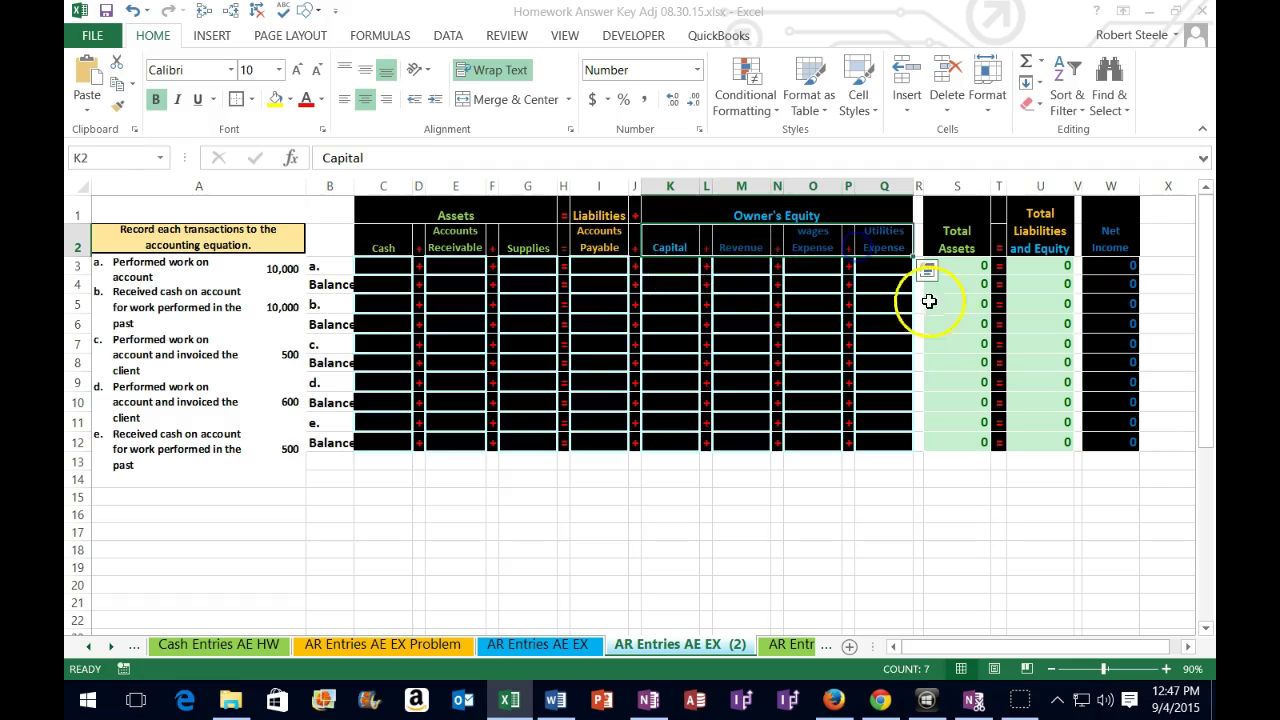
- Inspect the row 3 formulas for Total Assets, Total Liabilities and Equity, and Net Income
left_click(955, 246)
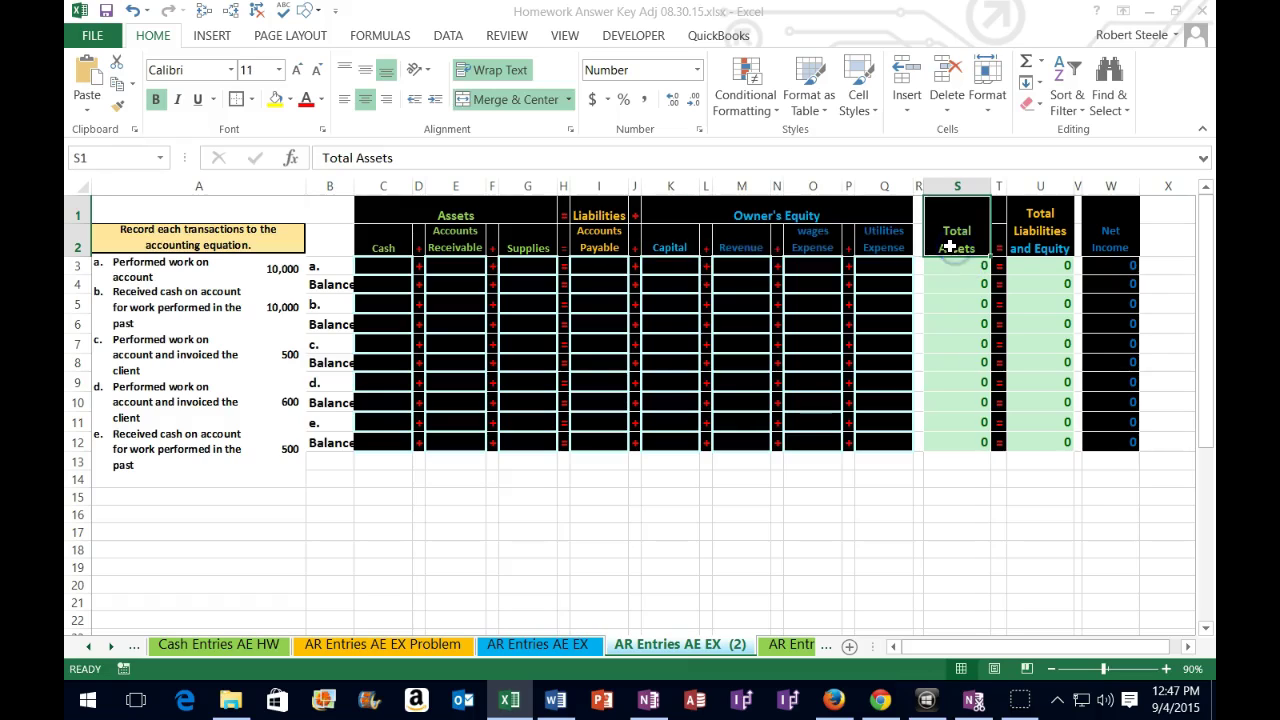
left_click(953, 271)
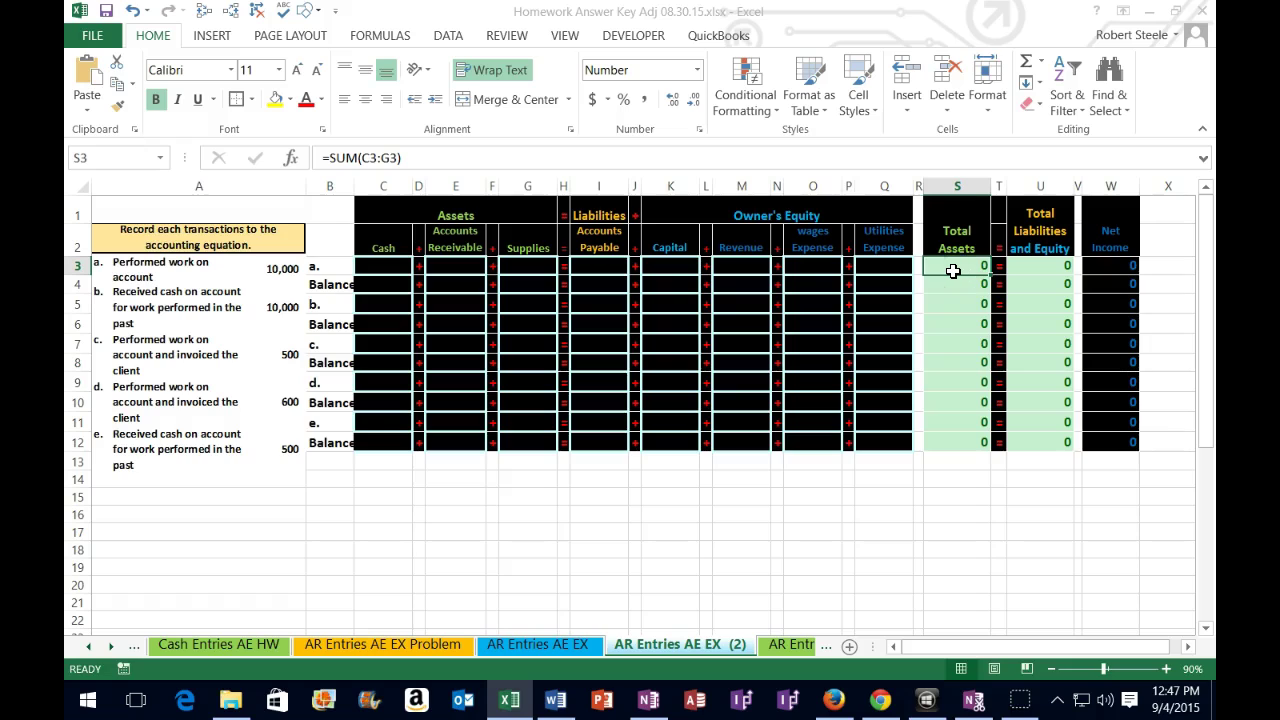
left_click(1015, 270)
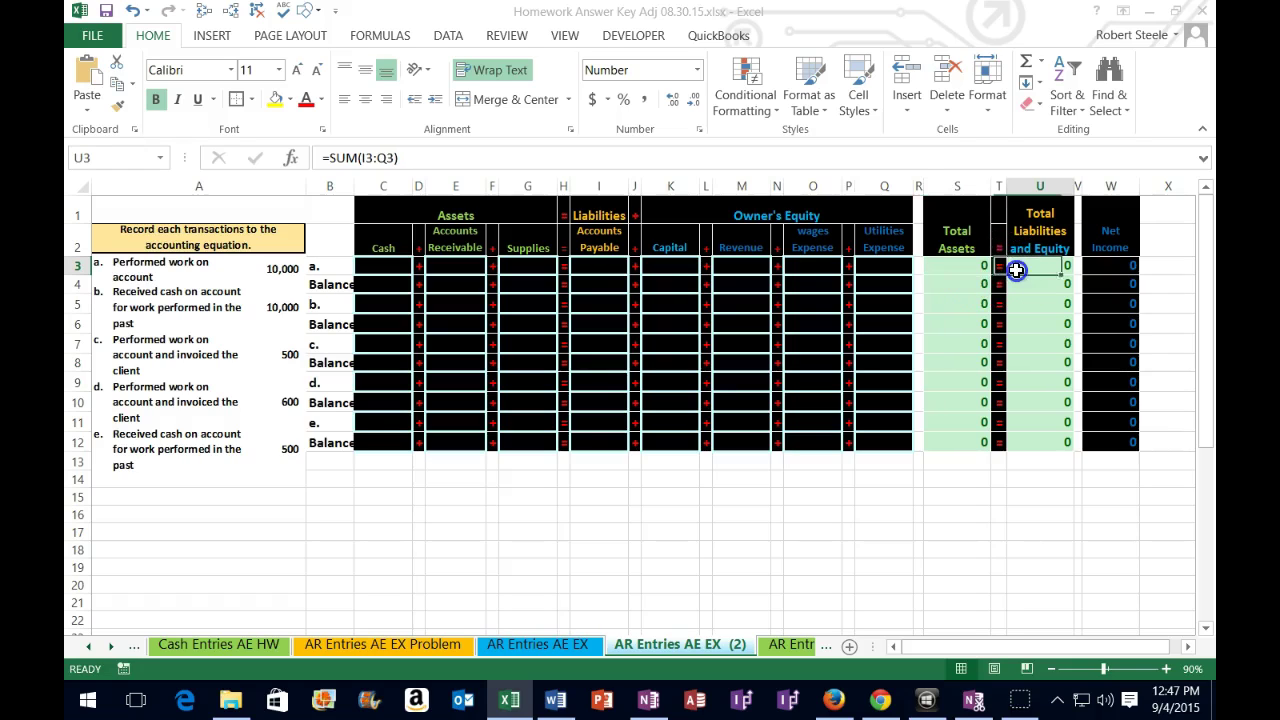
left_click(1014, 272)
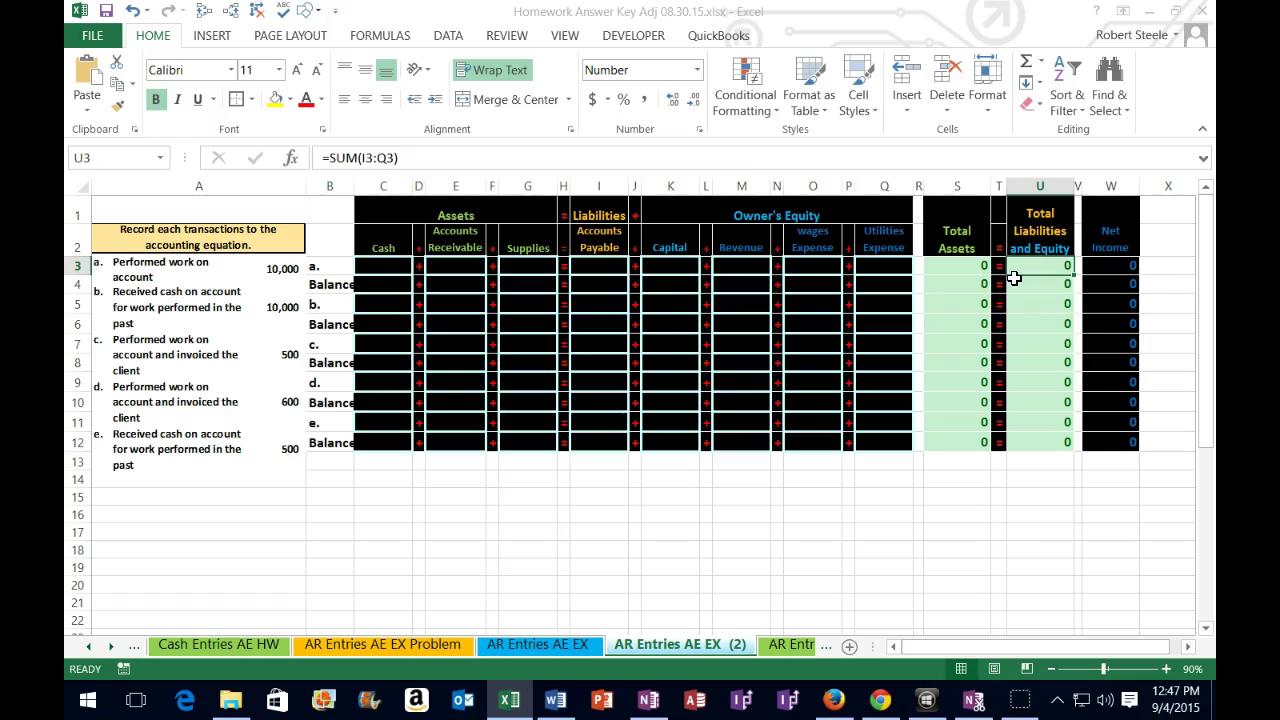
left_click(1113, 268)
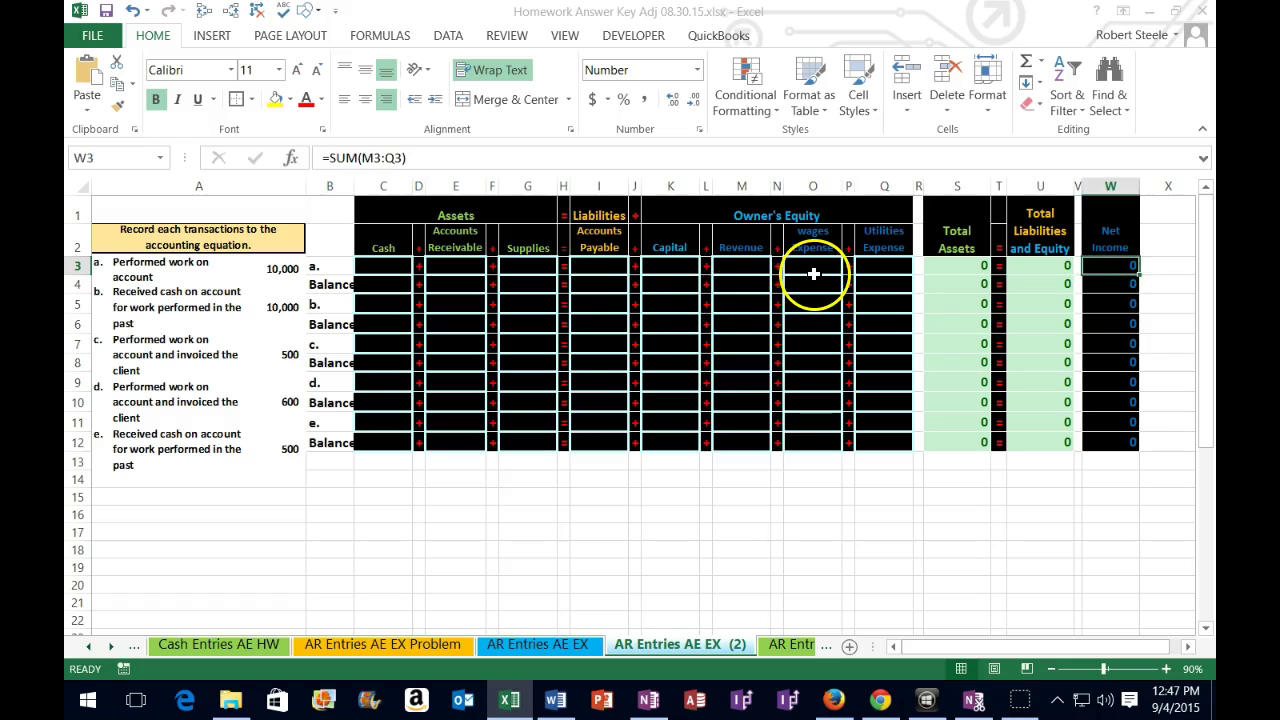
- Review the transaction entry grid C3:Q12 together with the account headings and accounting equation headings above it
left_click(397, 268)
left_click_drag(397, 268, 875, 447)
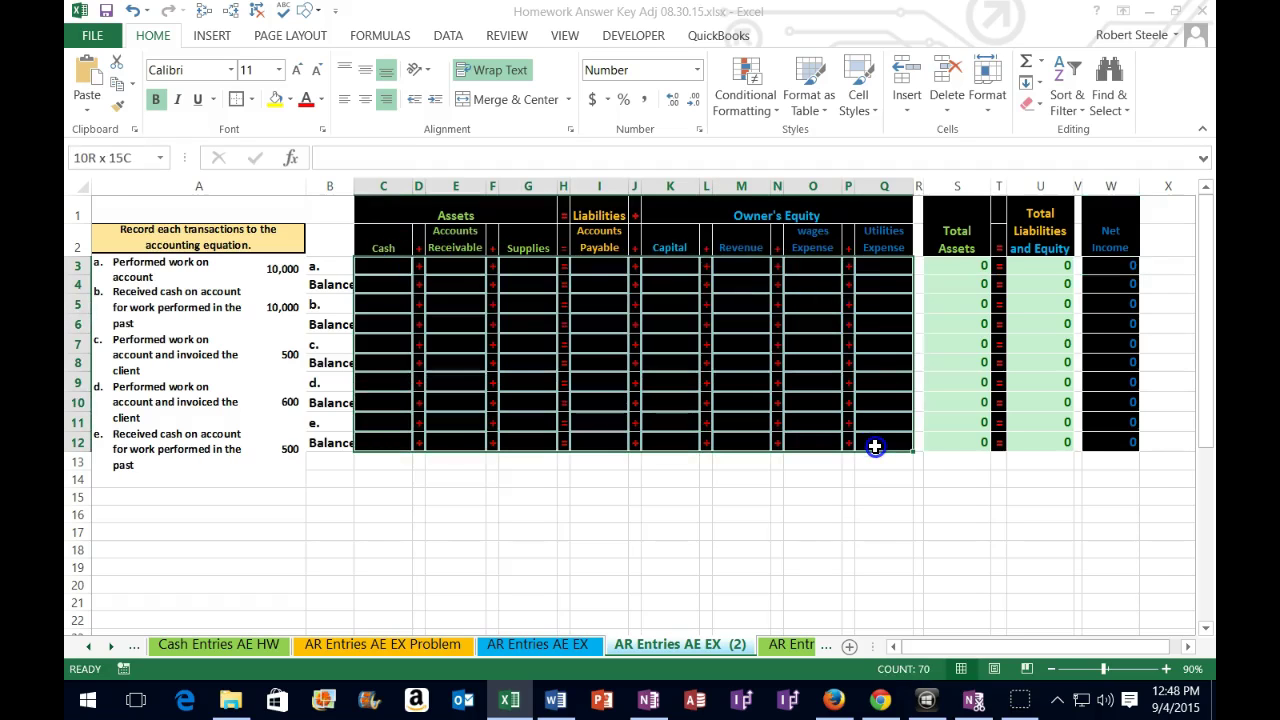
left_click(383, 270)
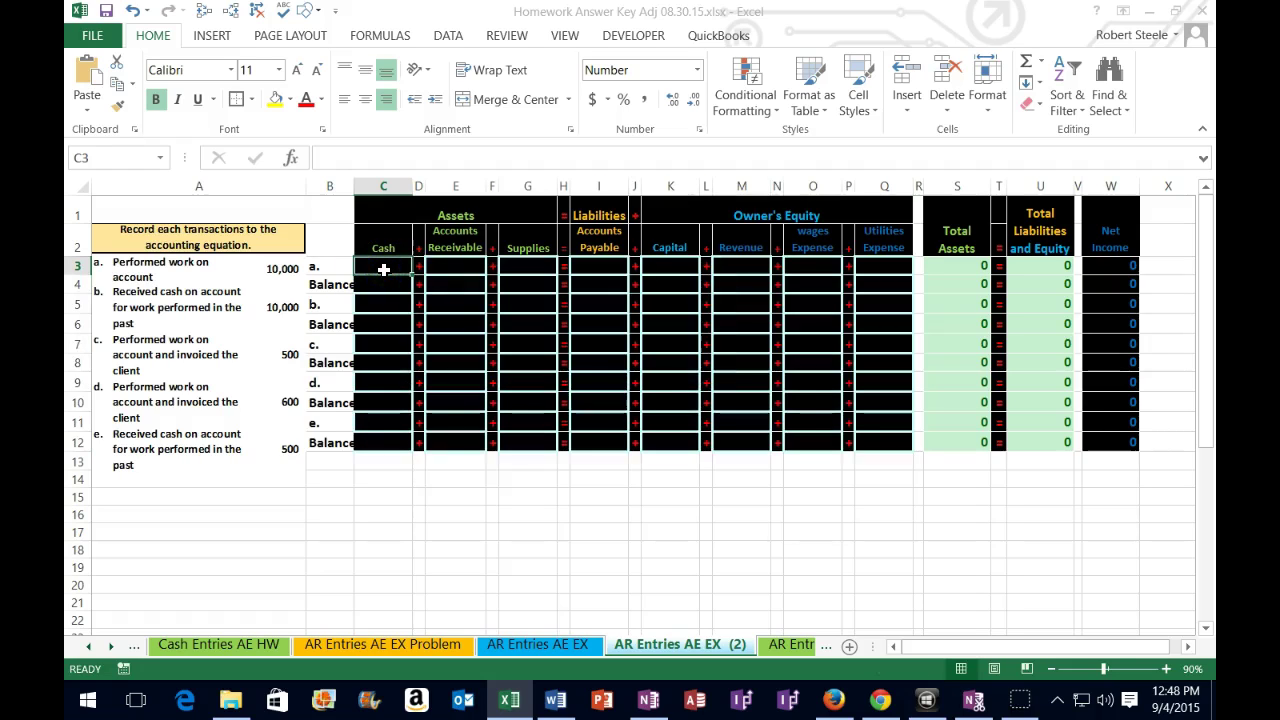
left_click(449, 241)
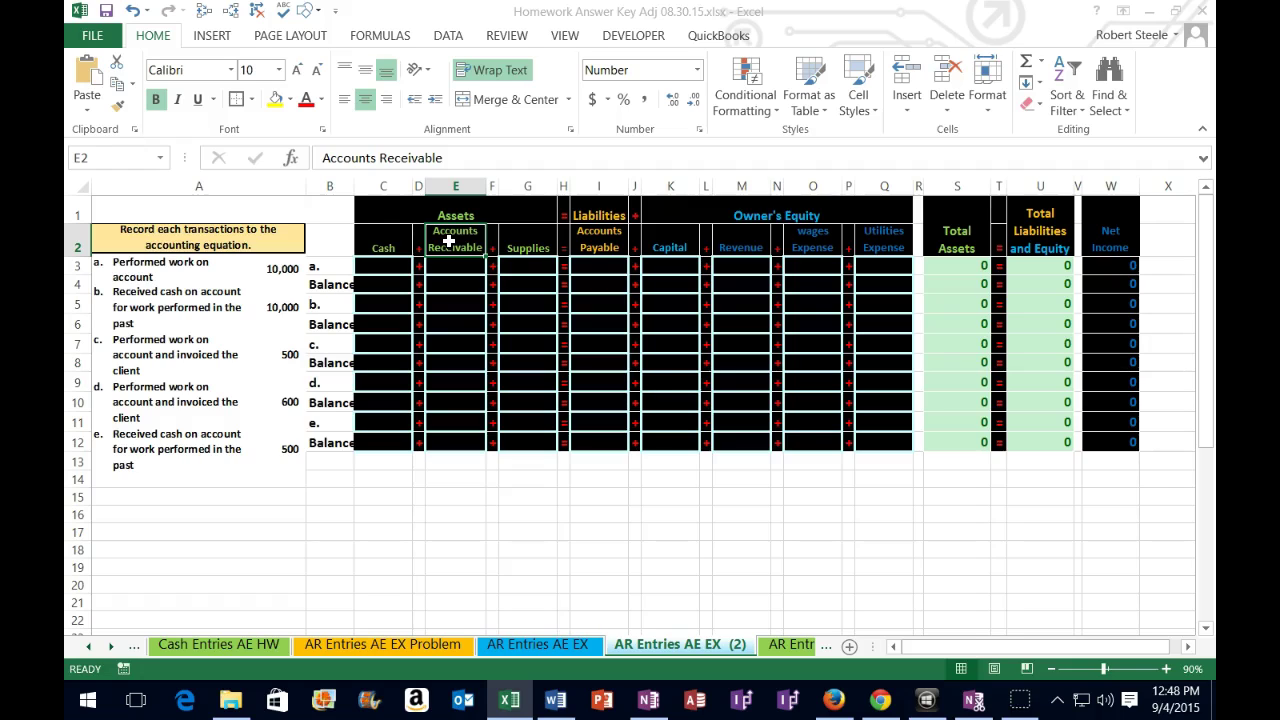
left_click_drag(389, 240, 875, 240)
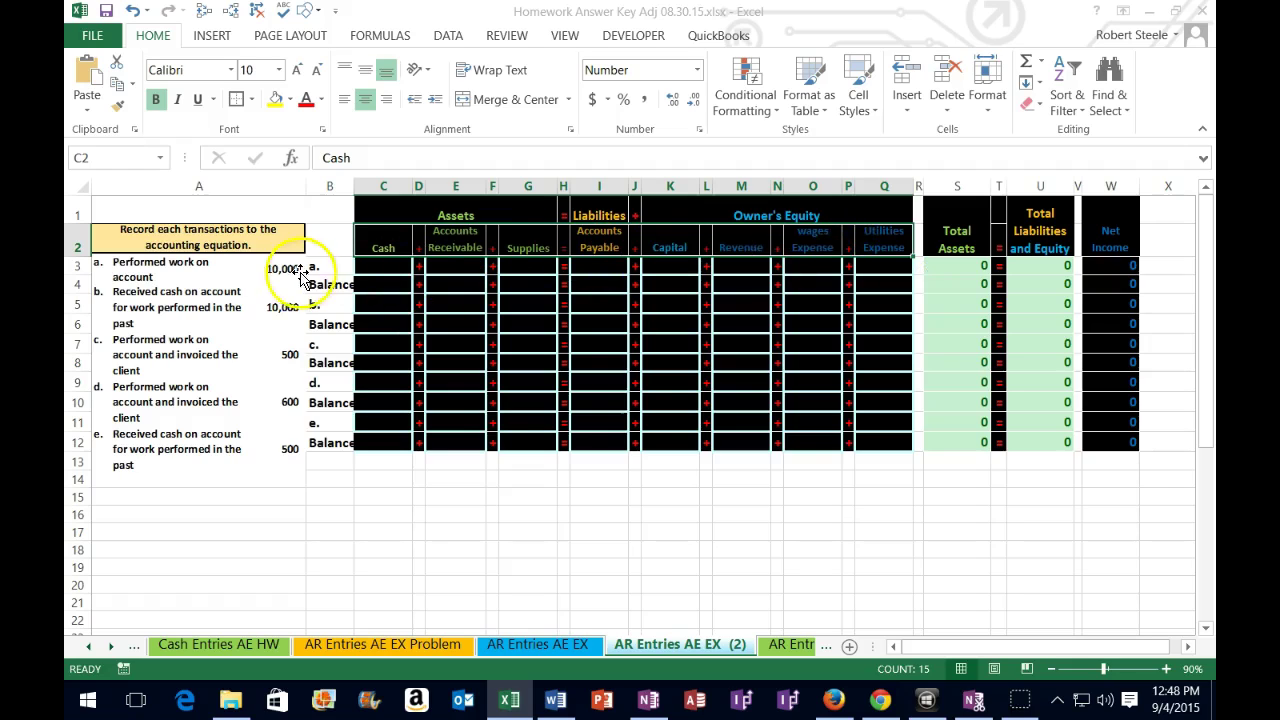
left_click_drag(375, 207, 790, 211)
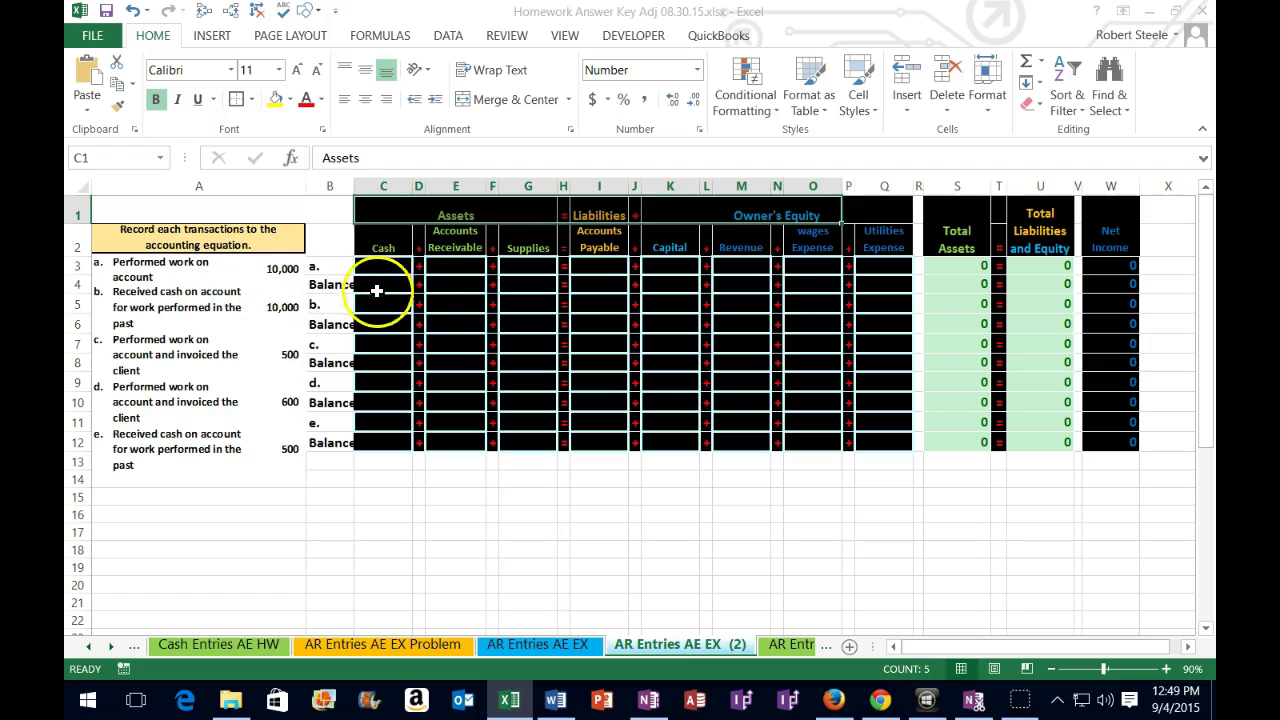
- Record 10000 under Accounts Receivable in cell E3 for transaction a
left_click(450, 269)
left_click(457, 263)
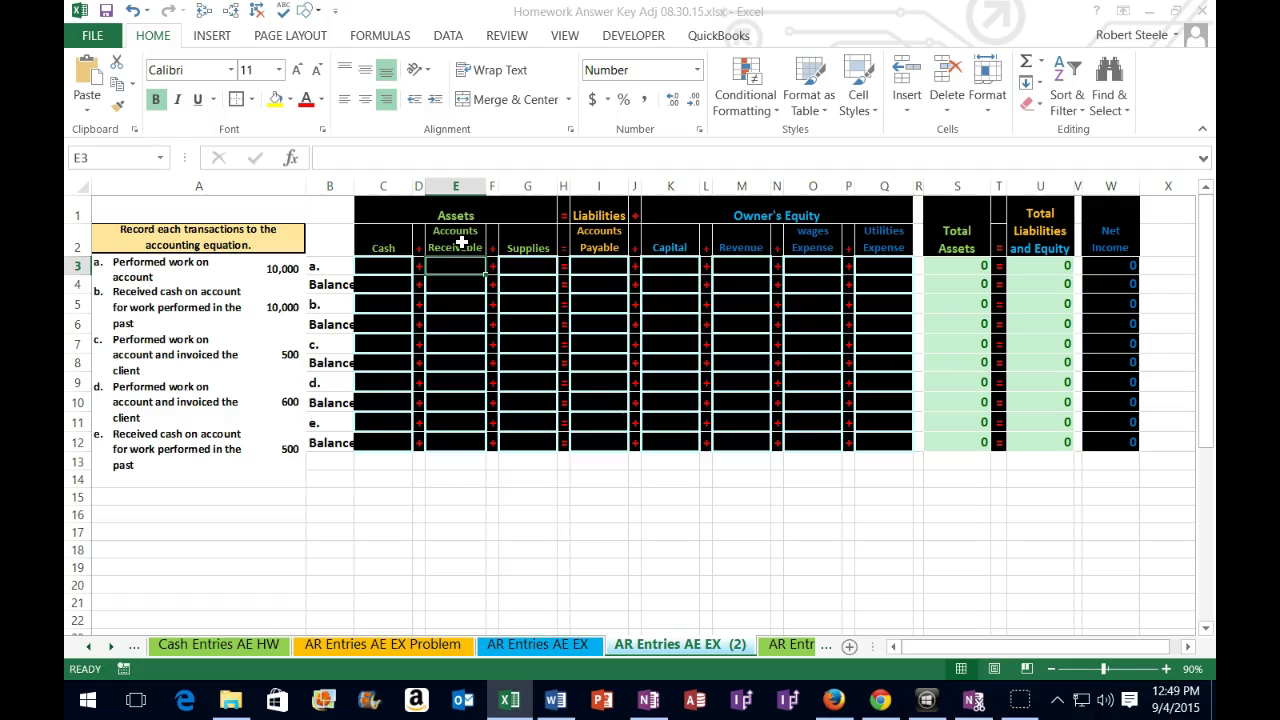
left_click(463, 257)
type("10000")
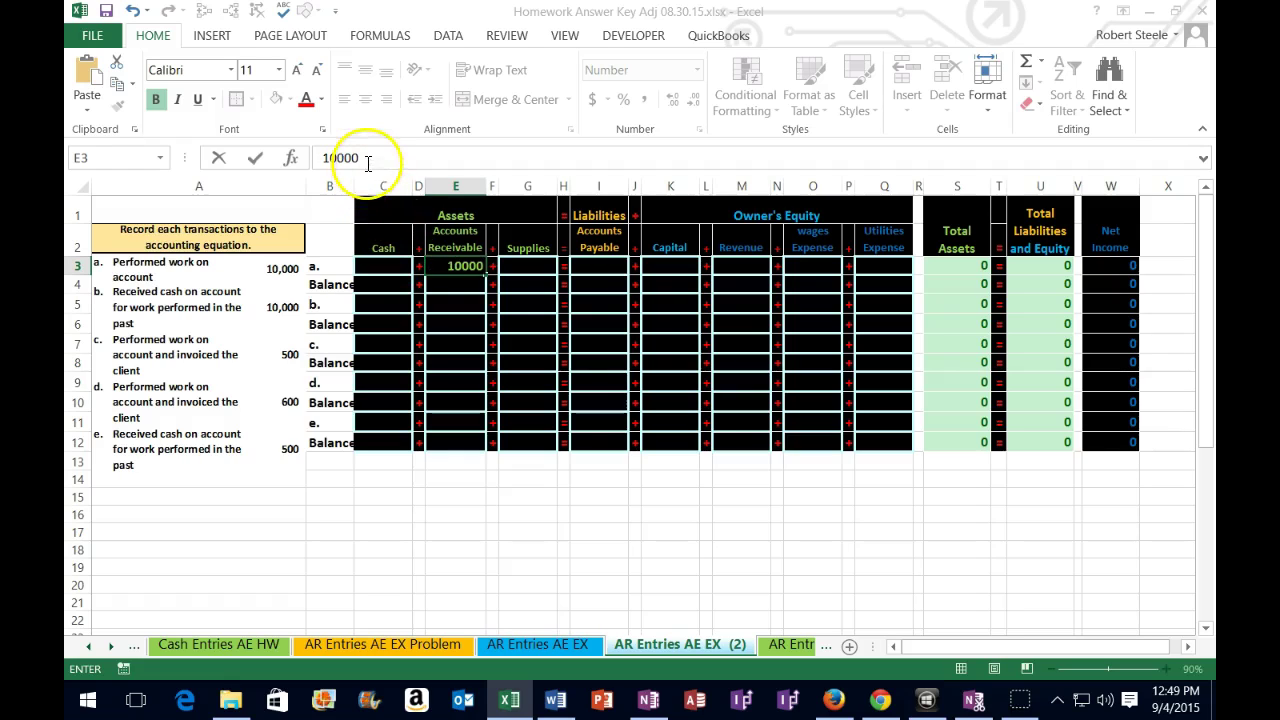
key("Return")
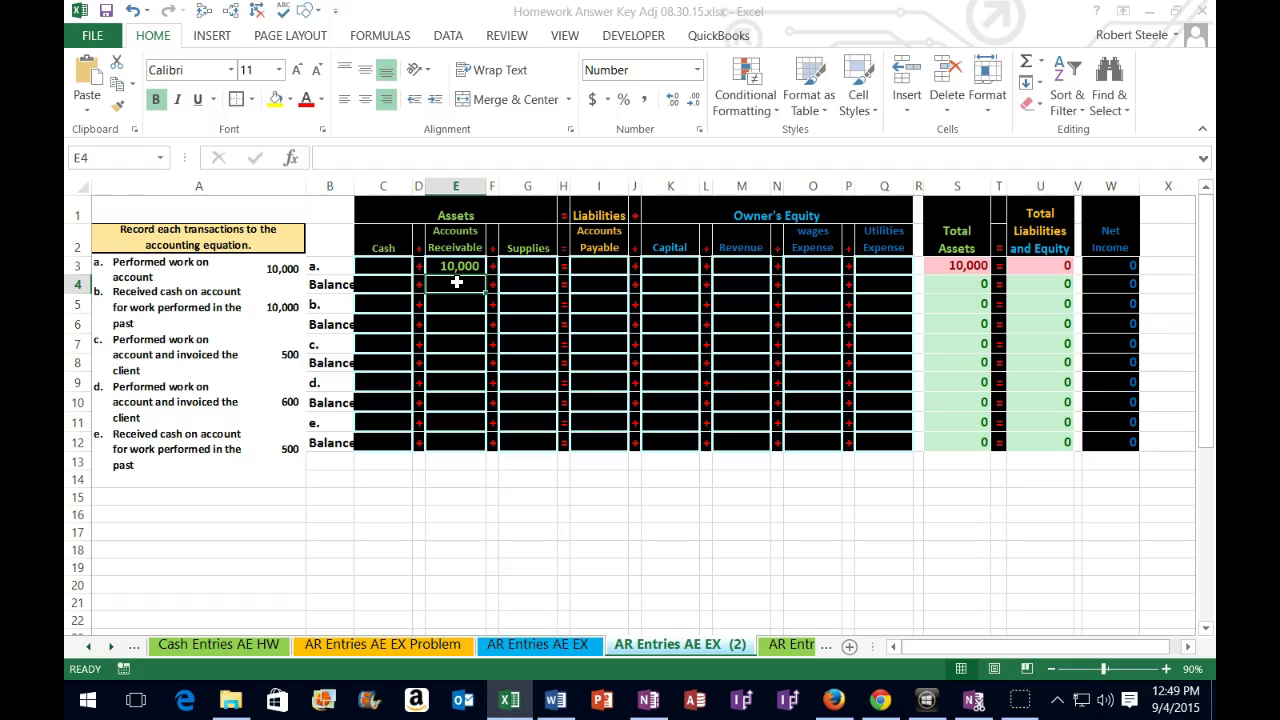
- Record 10000 under Revenue in cell M3 for transaction a
left_click(748, 263)
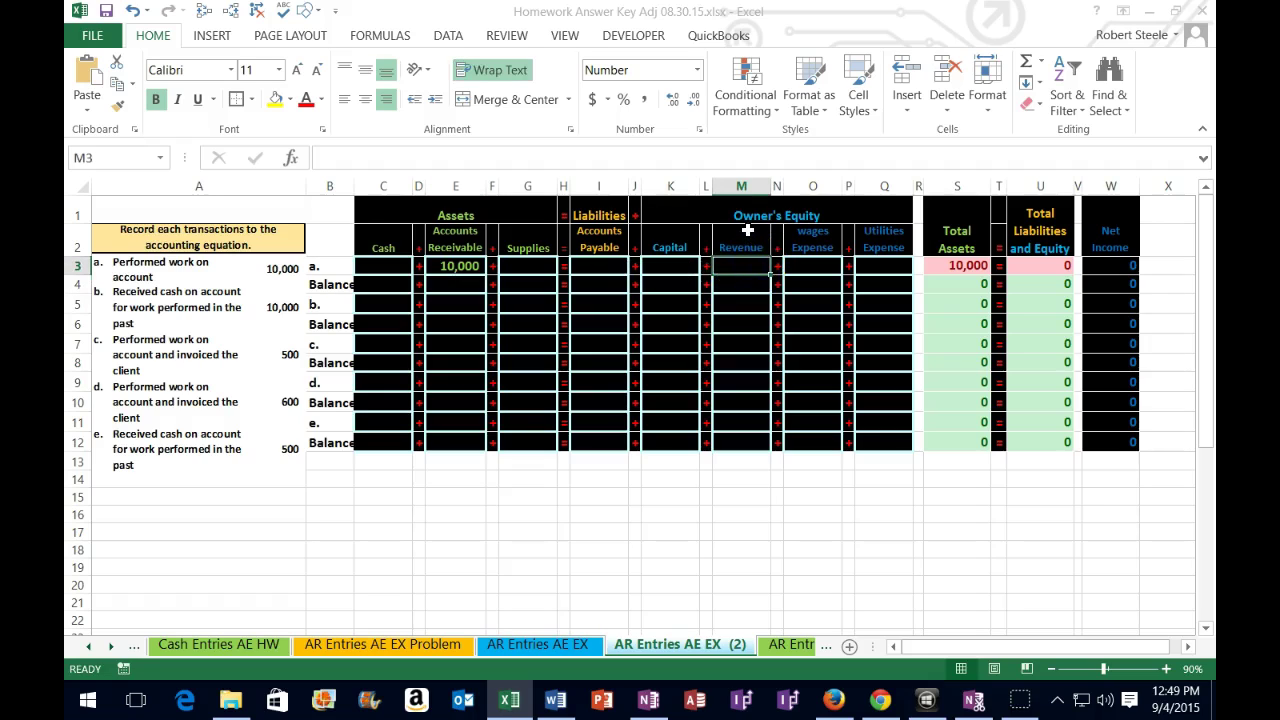
left_click(741, 265)
type("10000")
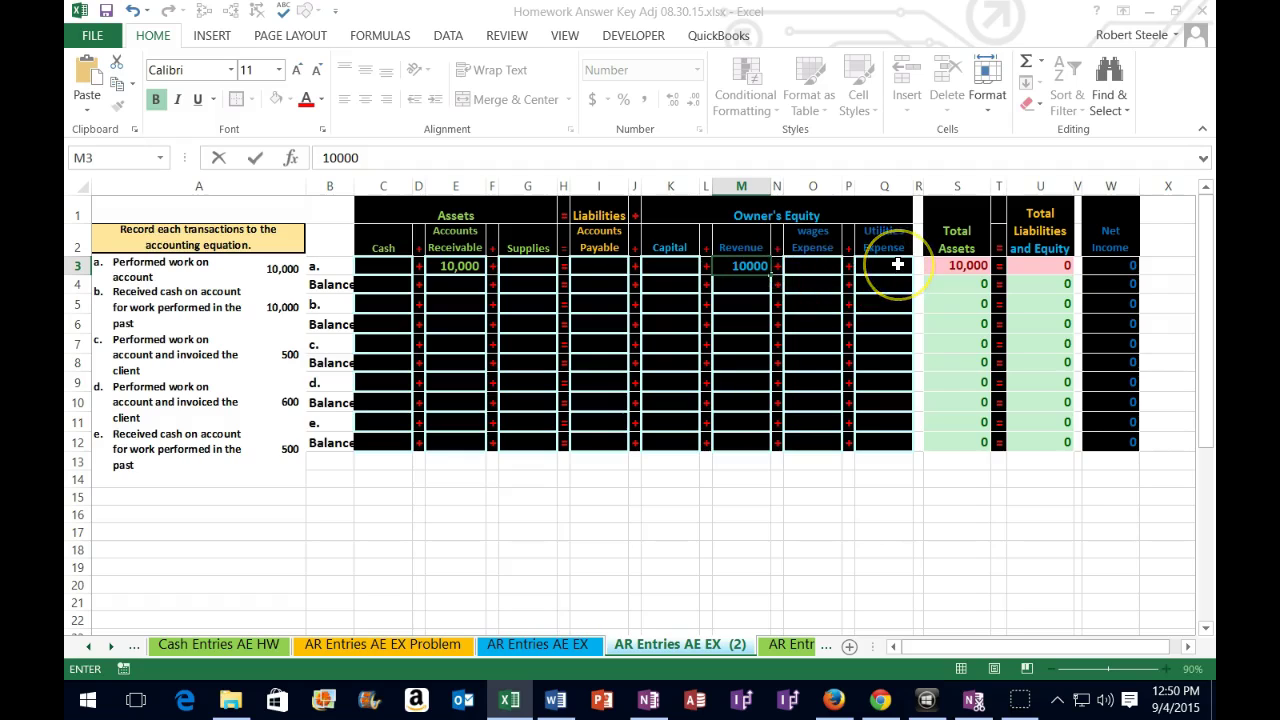
key("Return")
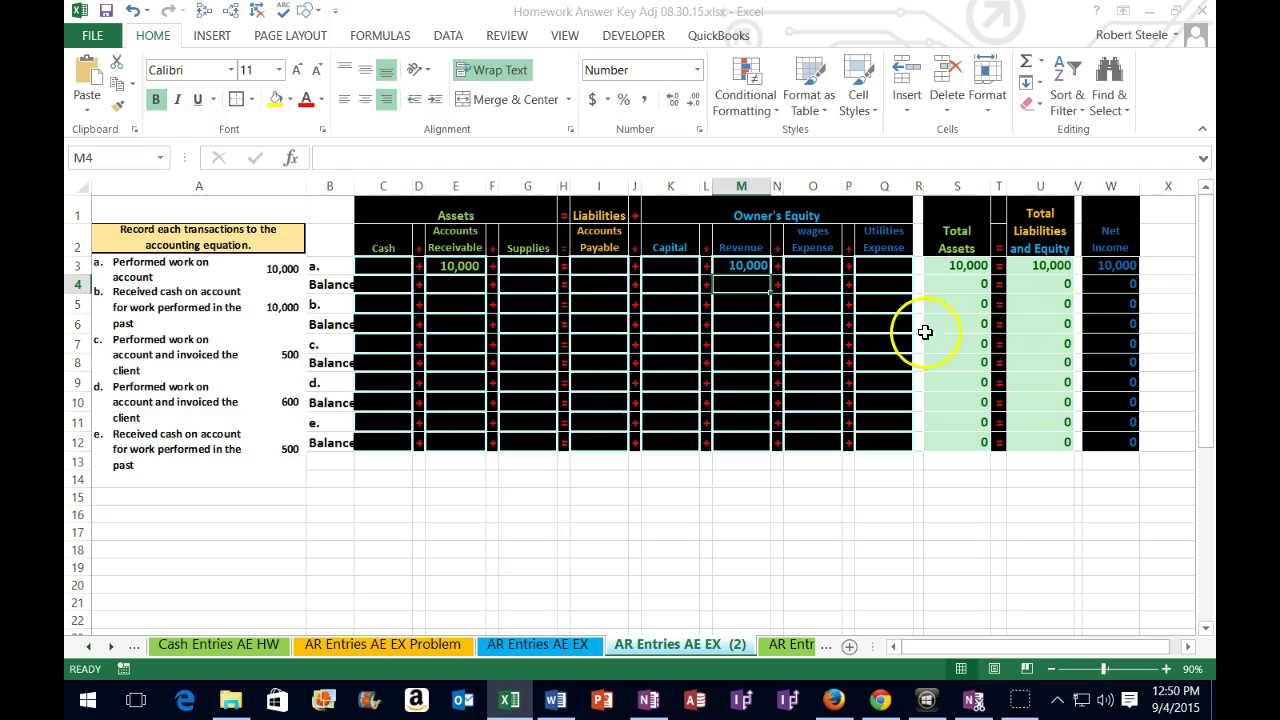
- Enter 0 for the unaffected asset accounts of transaction a, Cash in C3 and Supplies in G3
left_click(390, 267)
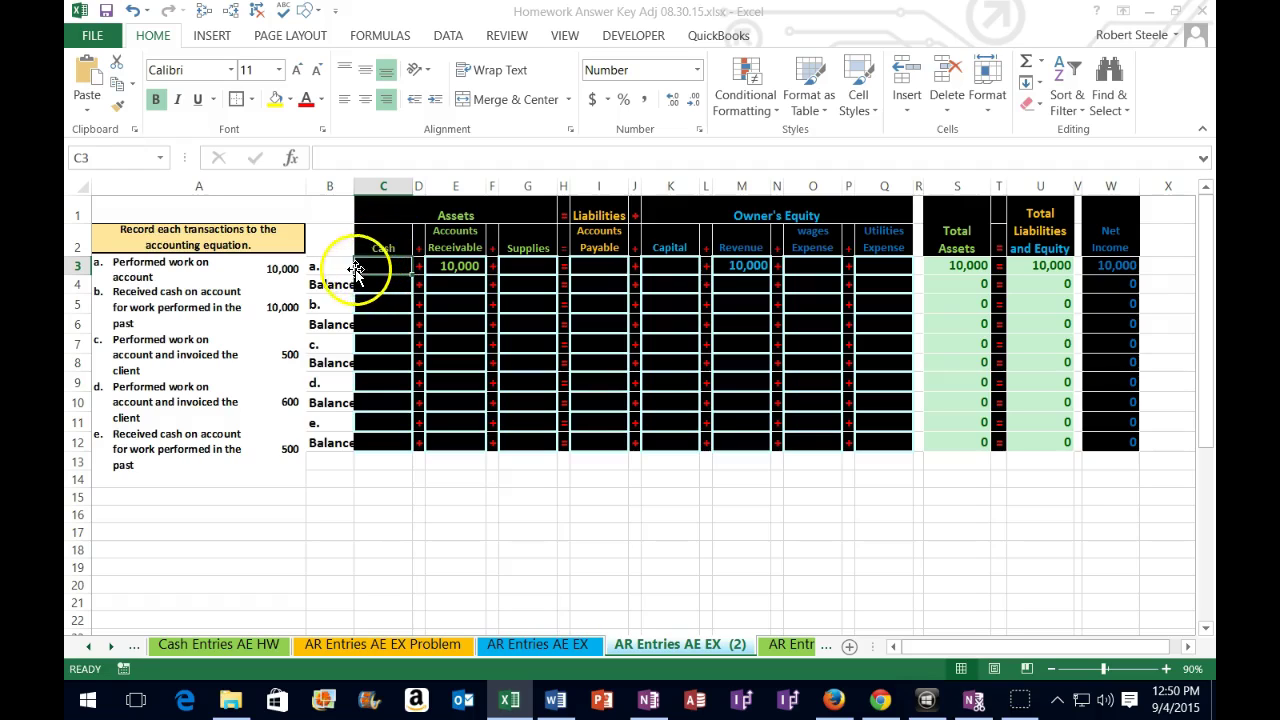
type("0")
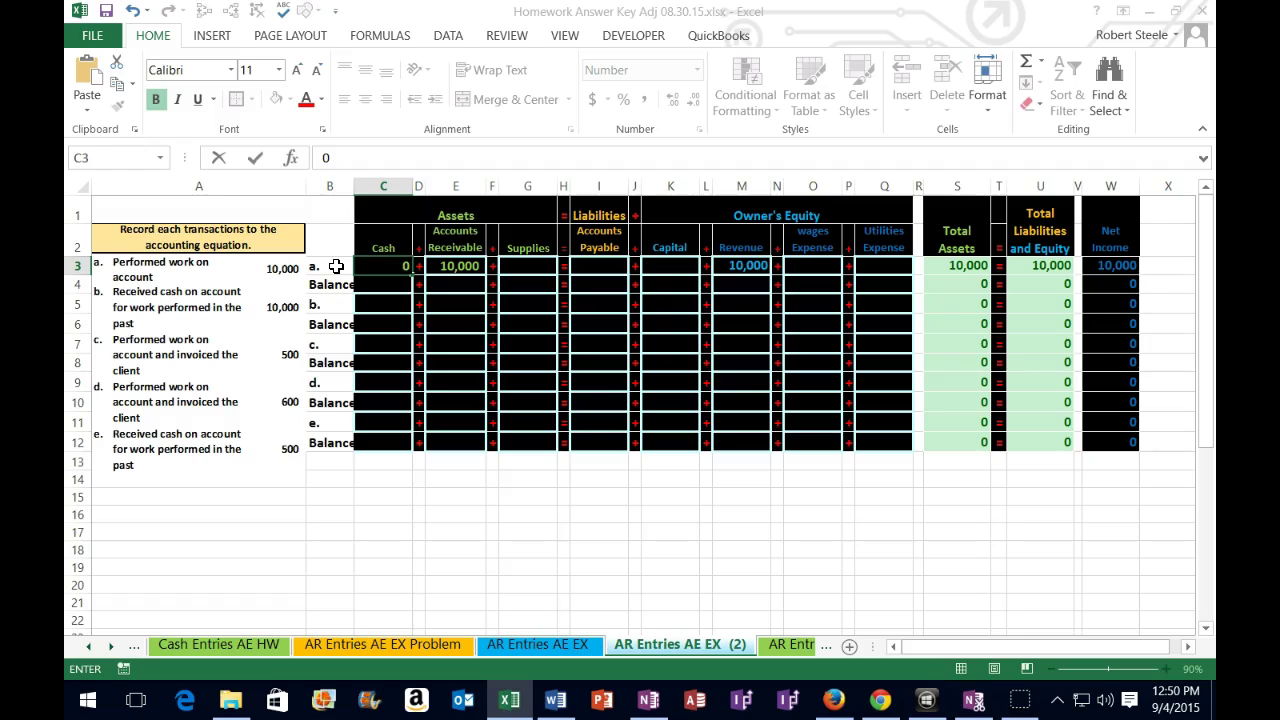
key("Tab")
key("Tab")
key("Tab")
key("Tab")
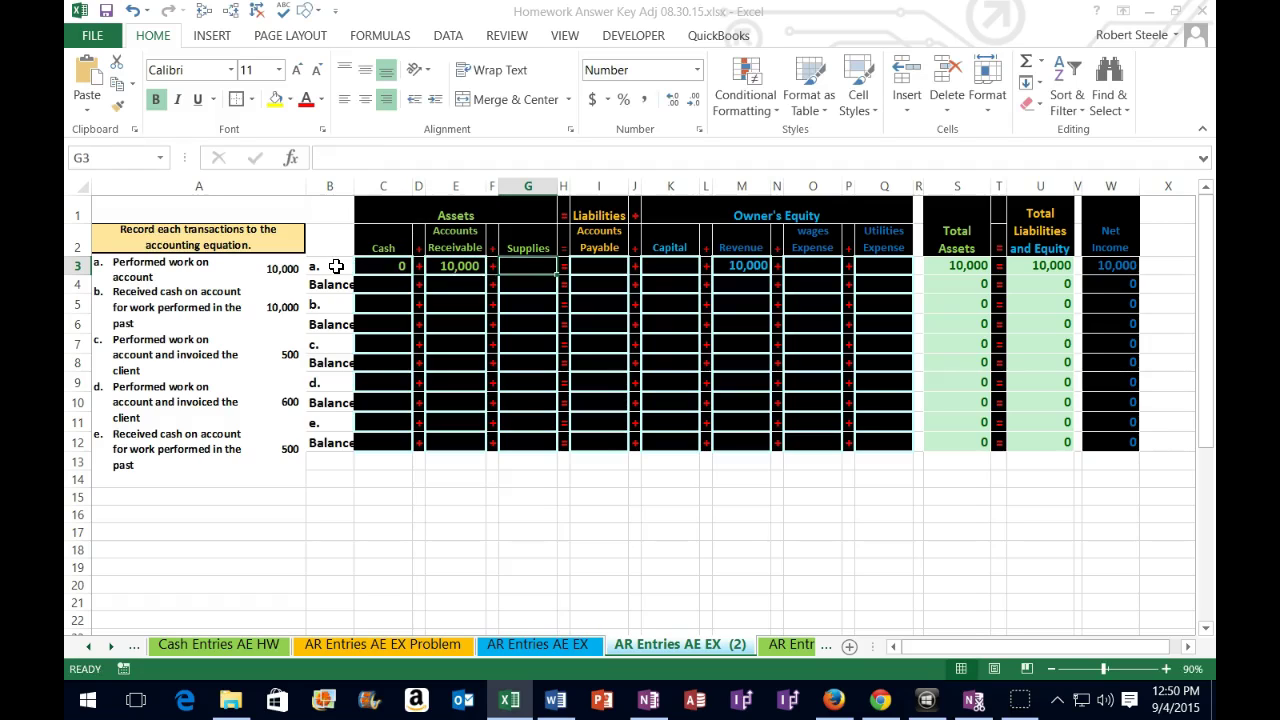
type("0")
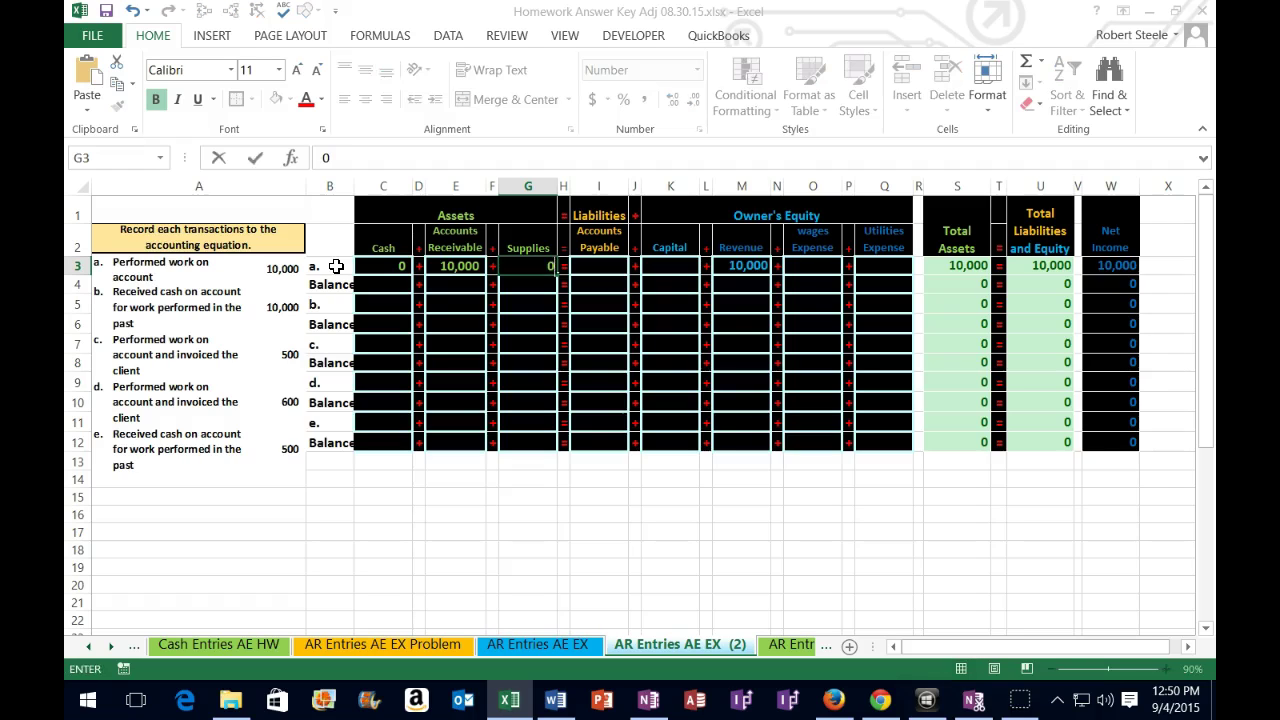
- Enter 0 for transaction a under Accounts Payable, Capital, Wages Expense and Utilities Expense, leaving the existing Revenue amount in place
key("Tab")
key("Tab")
type("0")
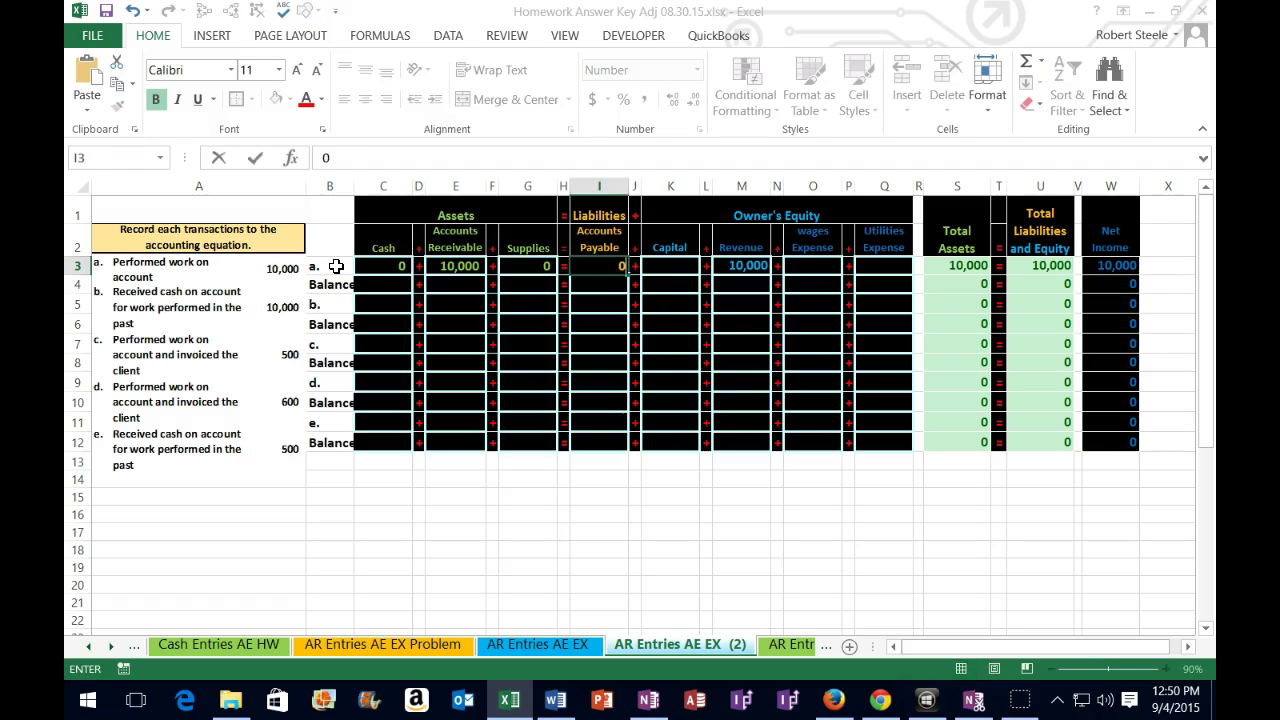
key("Tab")
key("Tab")
type("0")
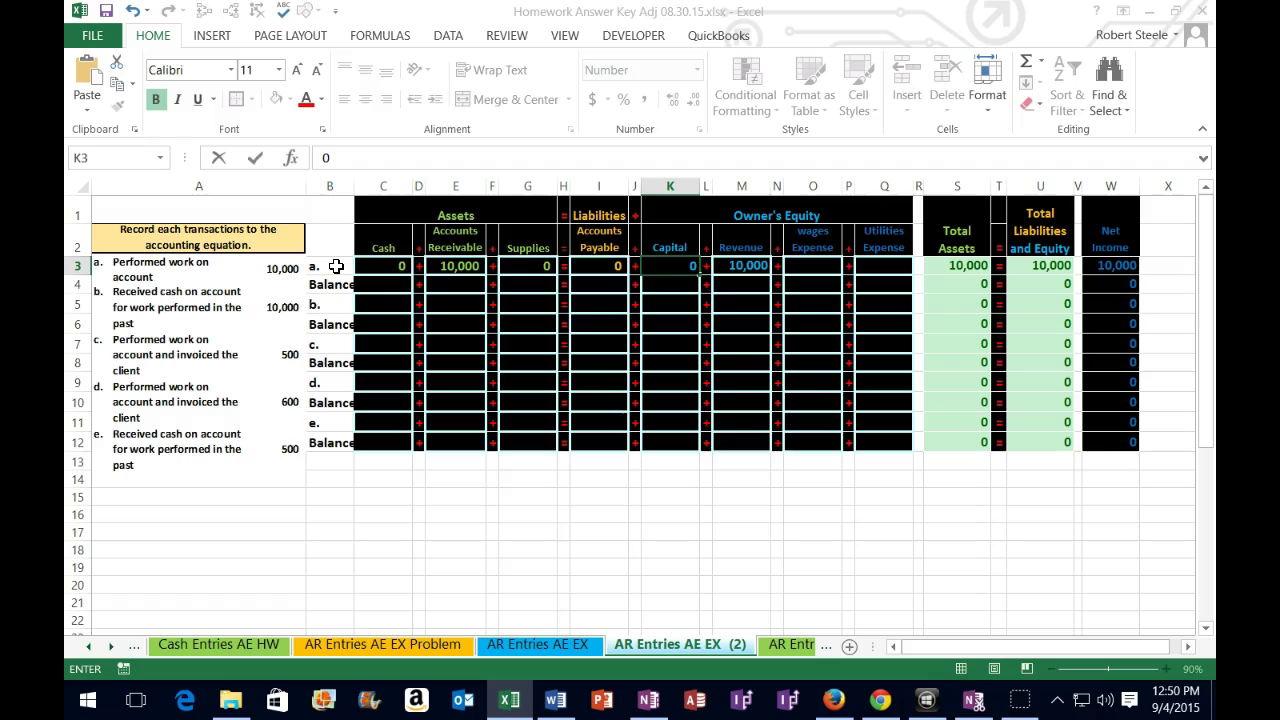
key("Tab")
key("Tab")
key("Tab")
key("Tab")
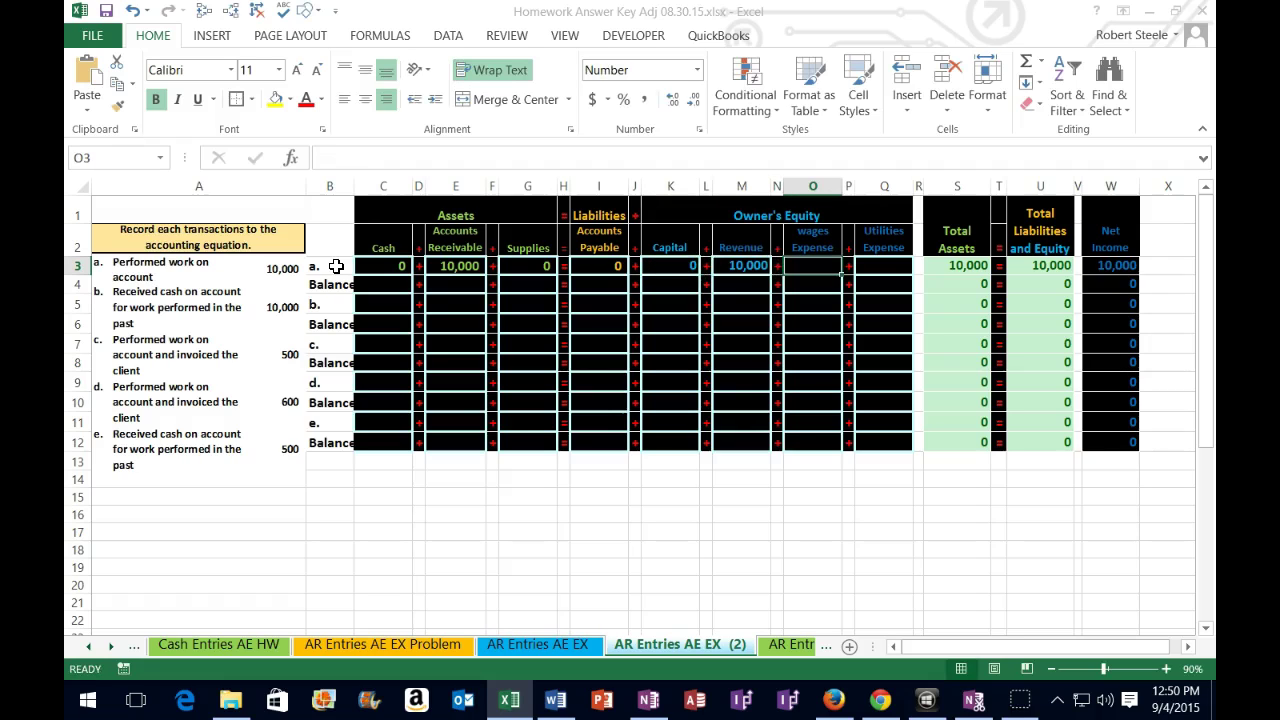
type("0")
key("Tab")
key("Tab")
type("0")
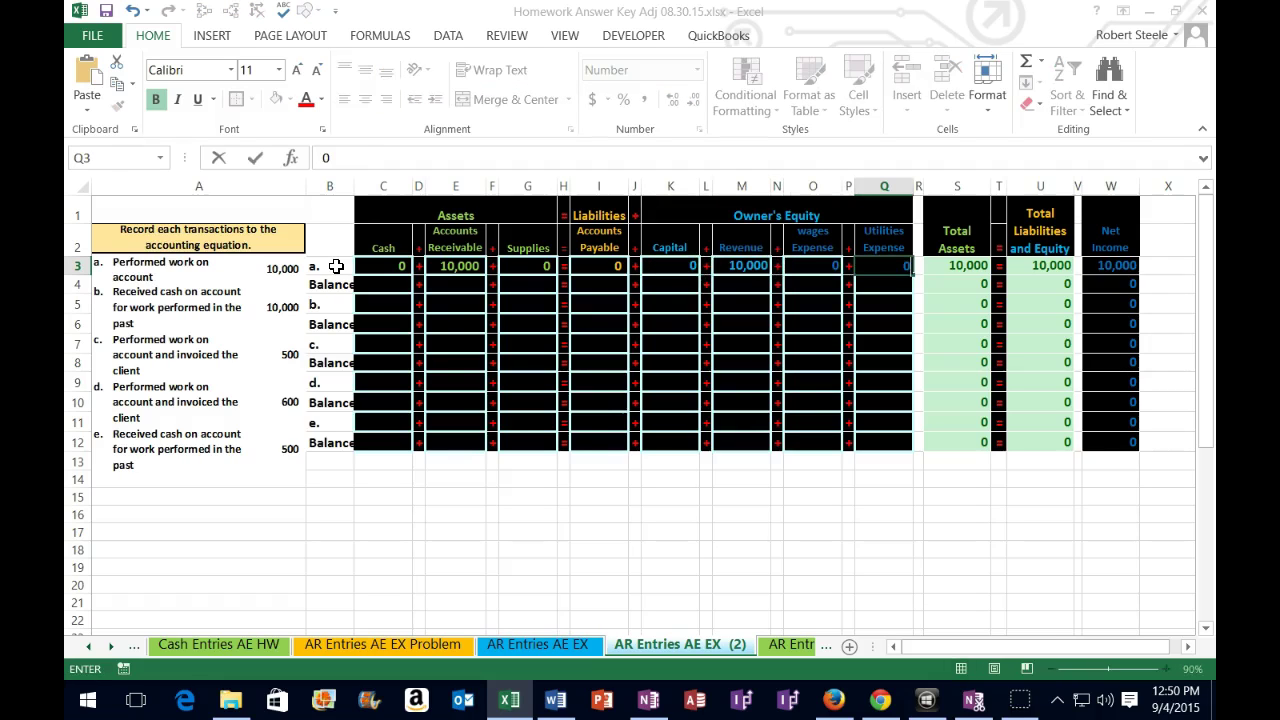
key("Return")
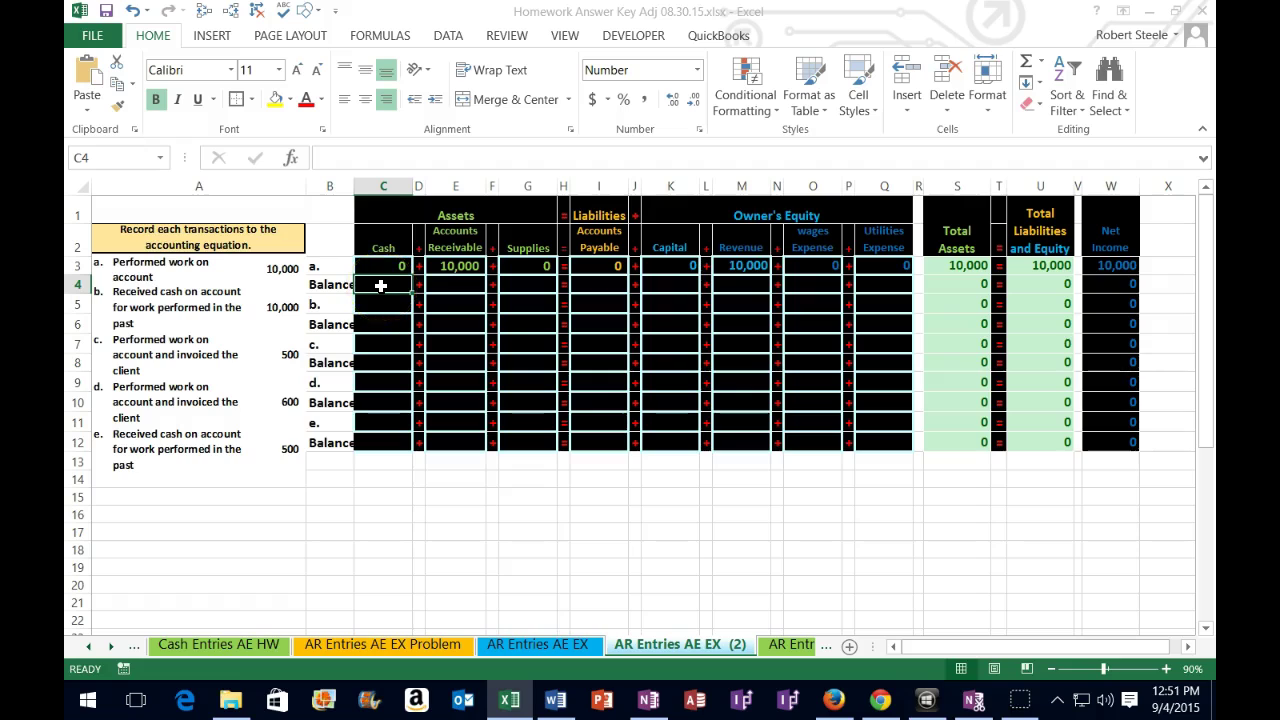
left_click_drag(322, 265, 860, 272)
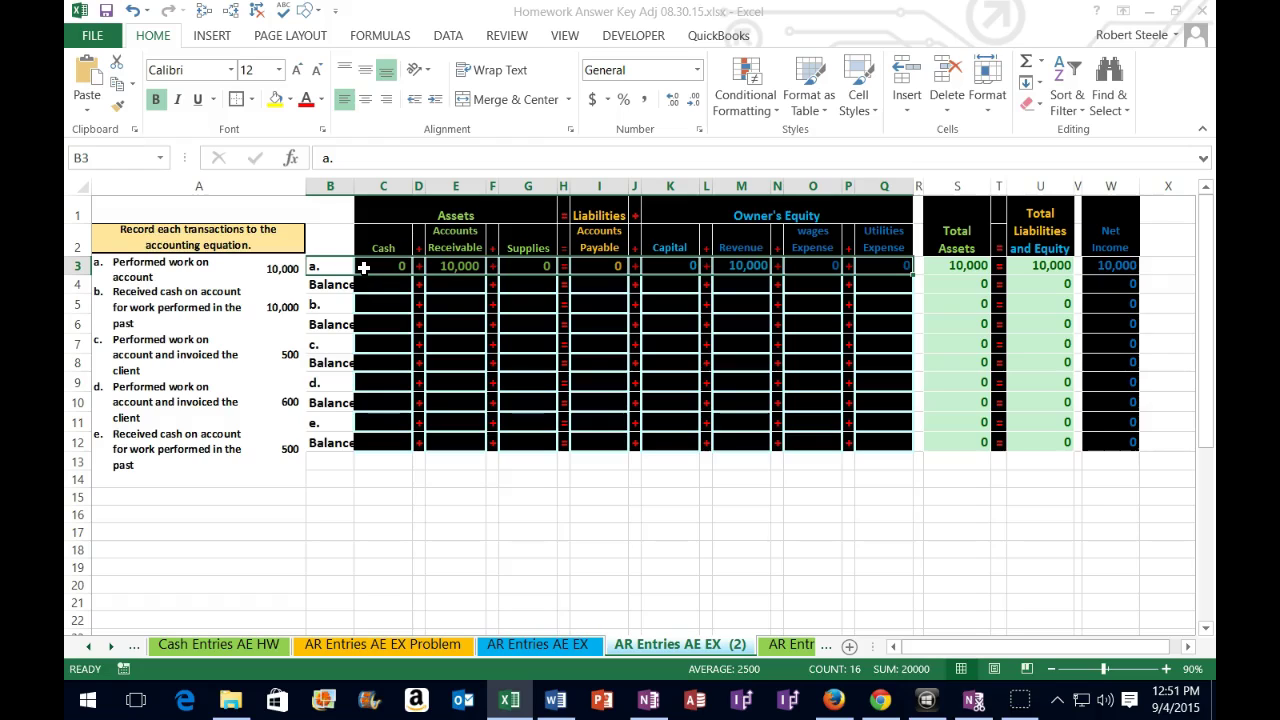
left_click(378, 286)
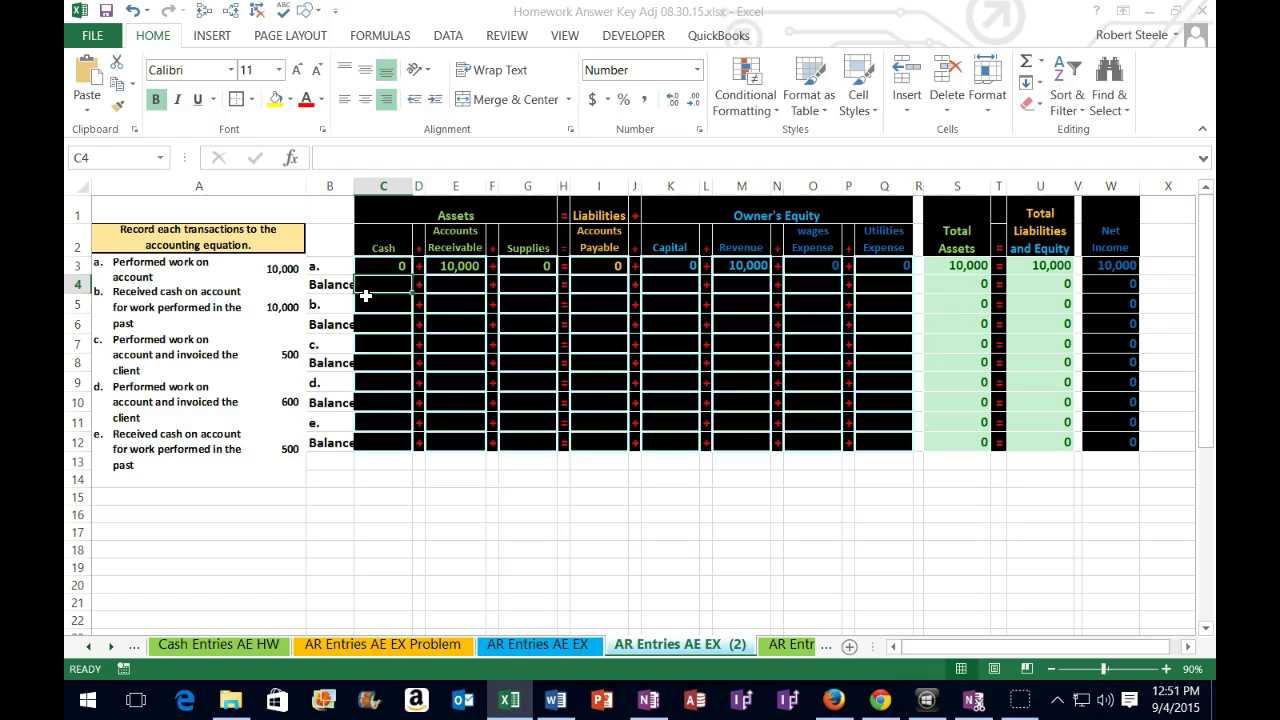
- Carry transaction a's amounts into the balance row for Cash and Accounts Receivable, with =C3 in C4 and =E3 in E4
type("=")
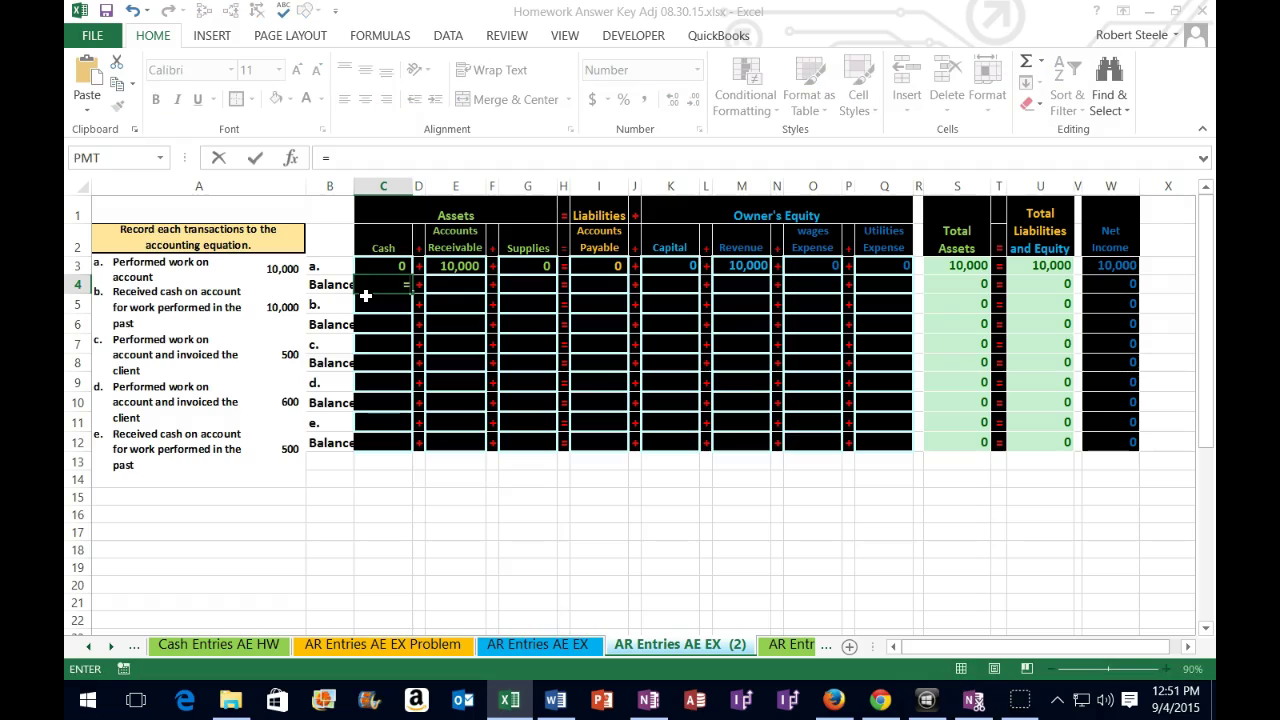
left_click(375, 266)
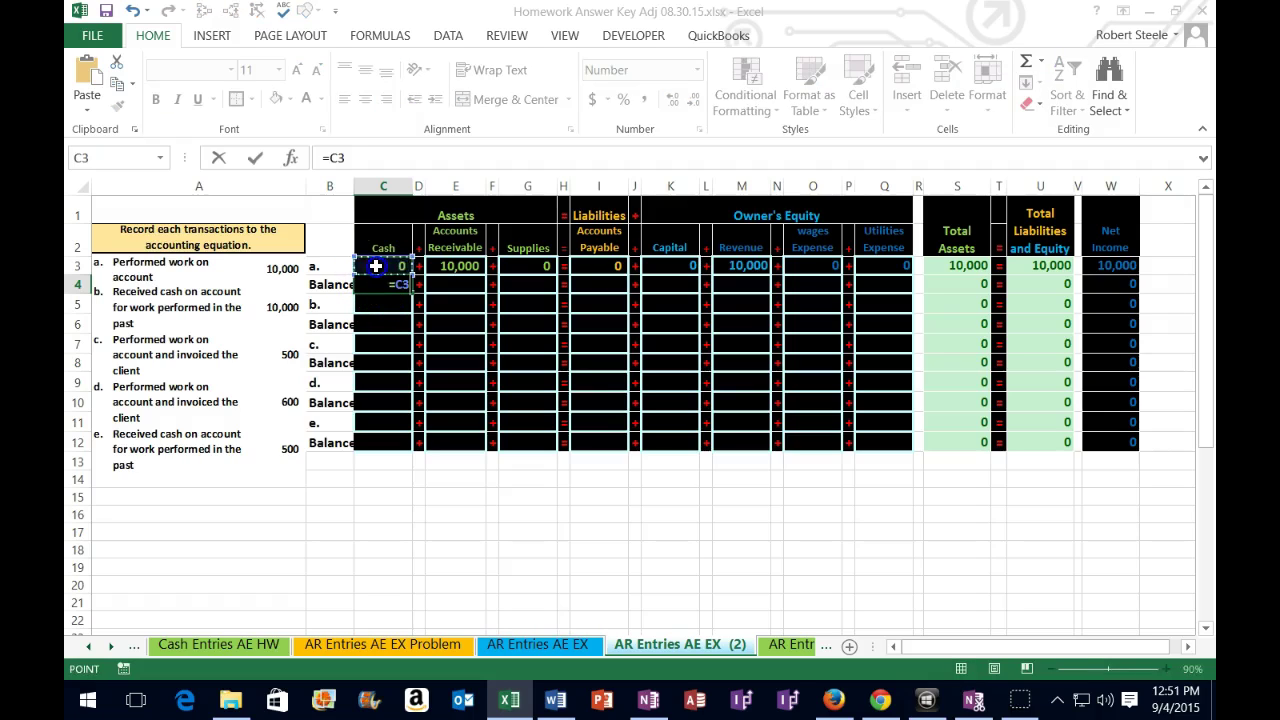
key("Tab")
key("Tab")
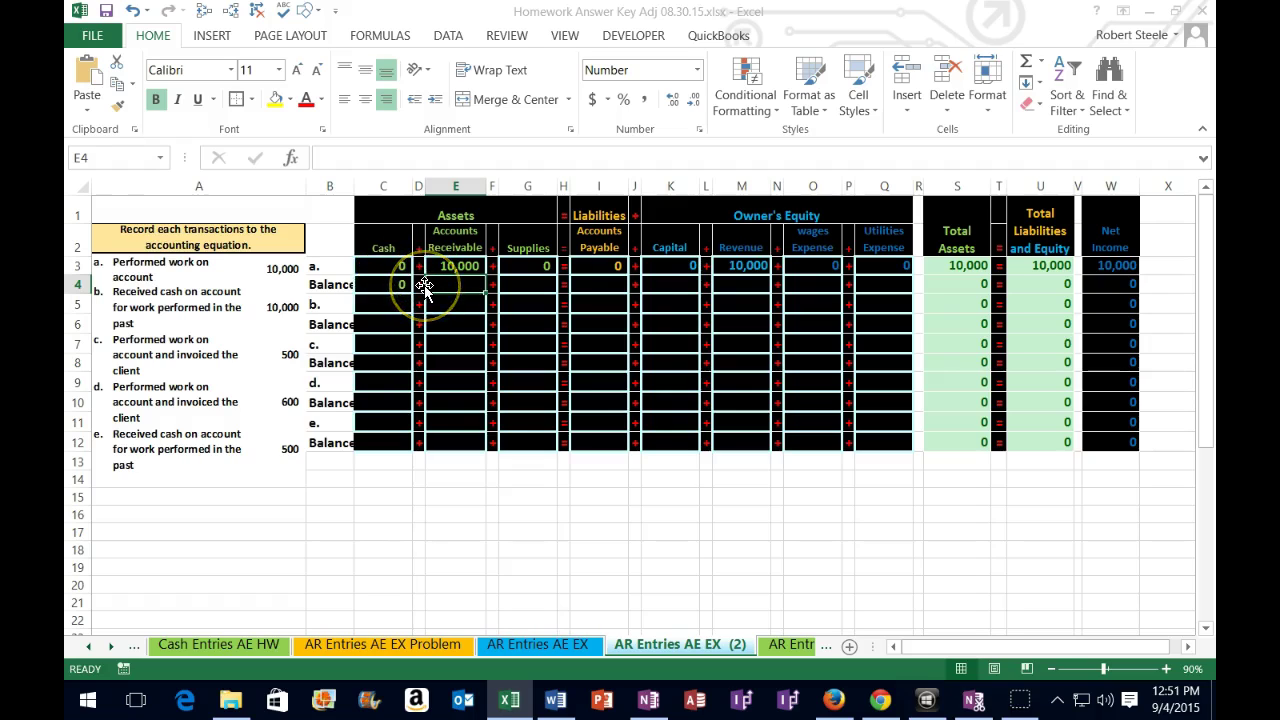
type("=")
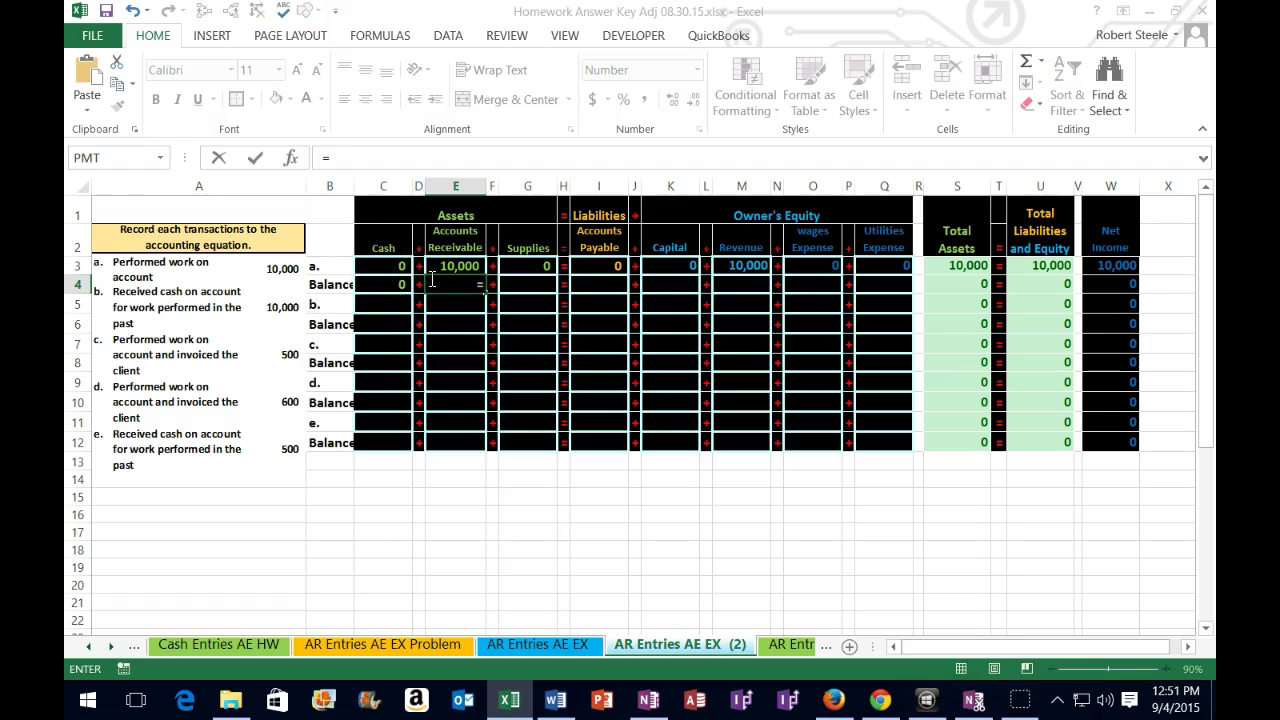
left_click(455, 265)
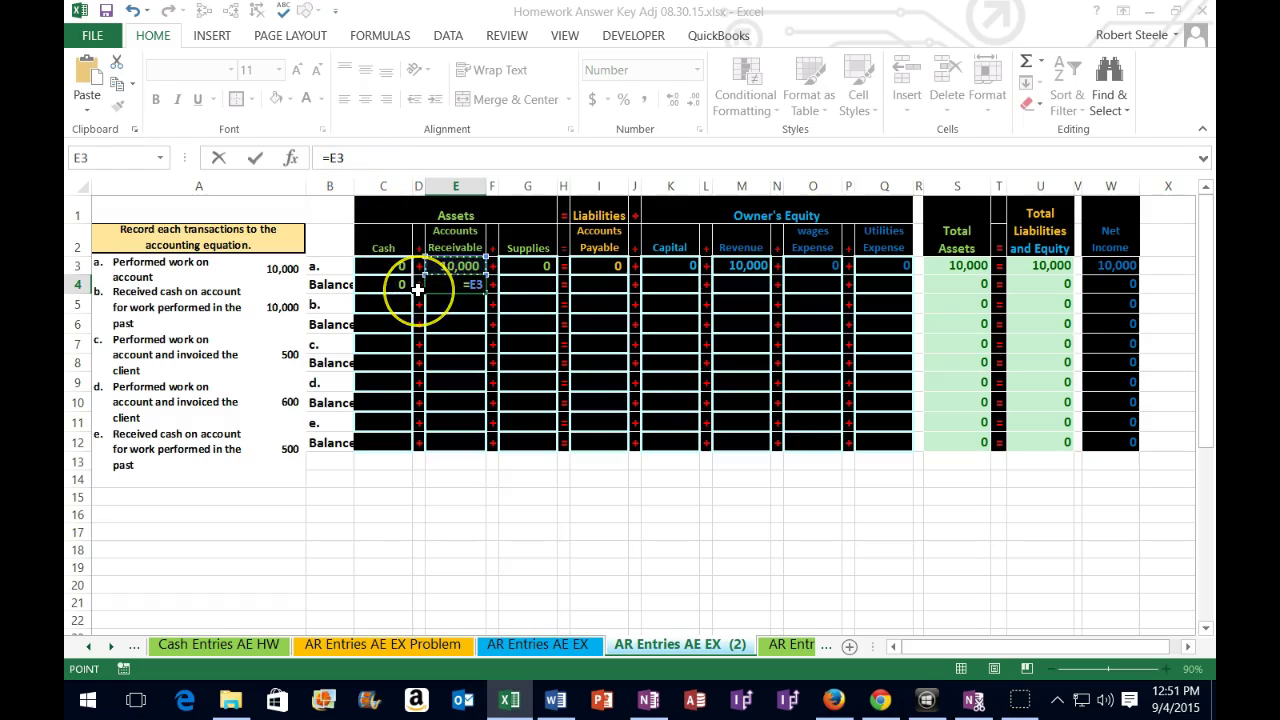
key("Tab")
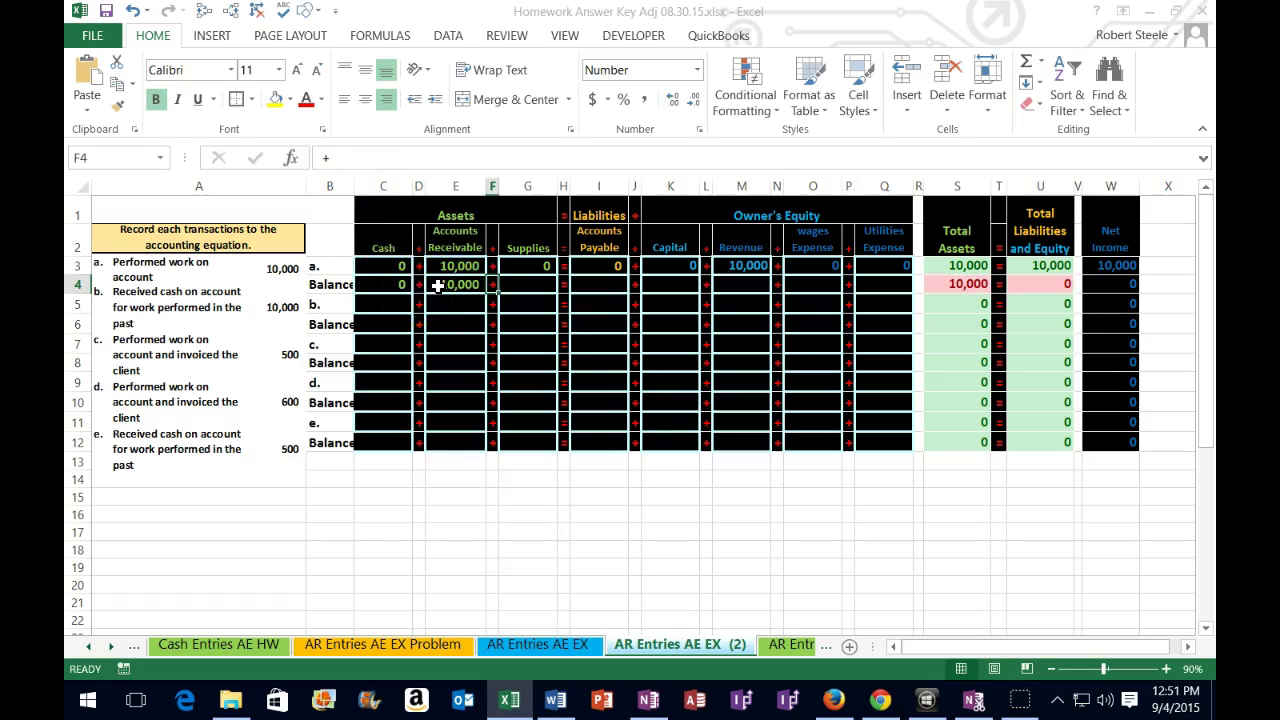
key("Tab")
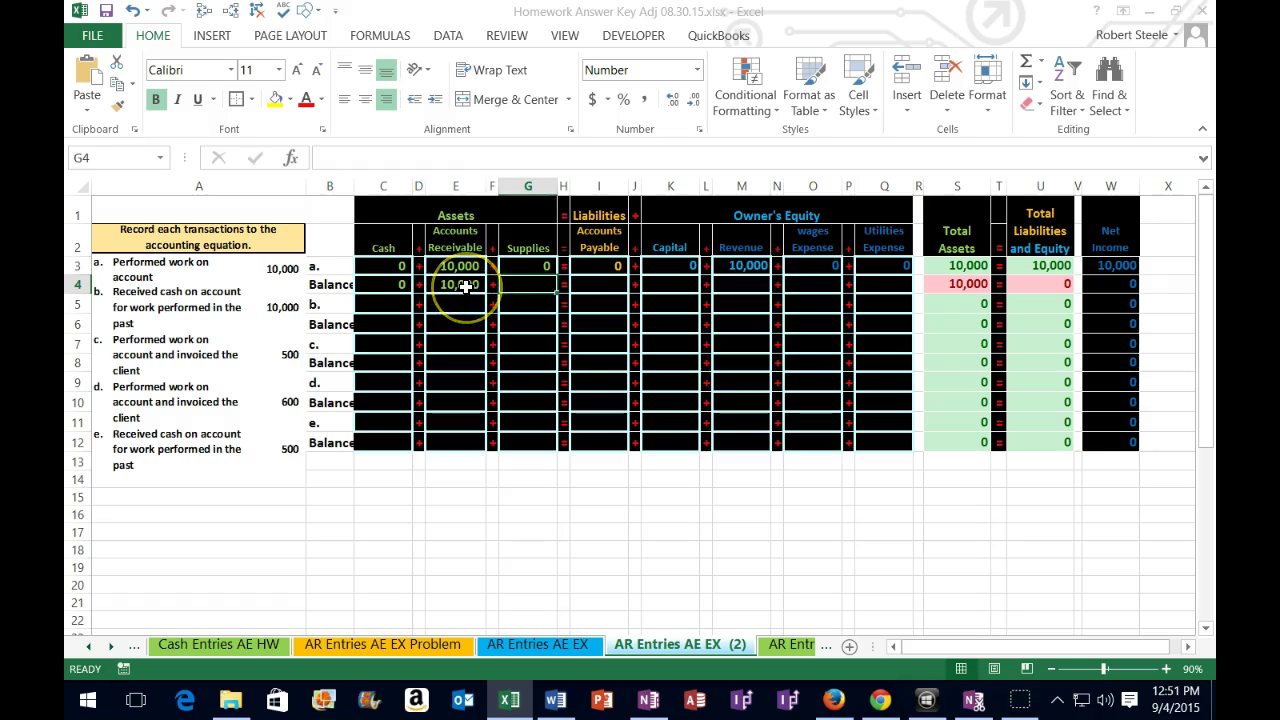
- Fill the first balance row for Supplies and Accounts Payable, with =G3 in G4 and =I3 in I4
type("=")
left_click(519, 265)
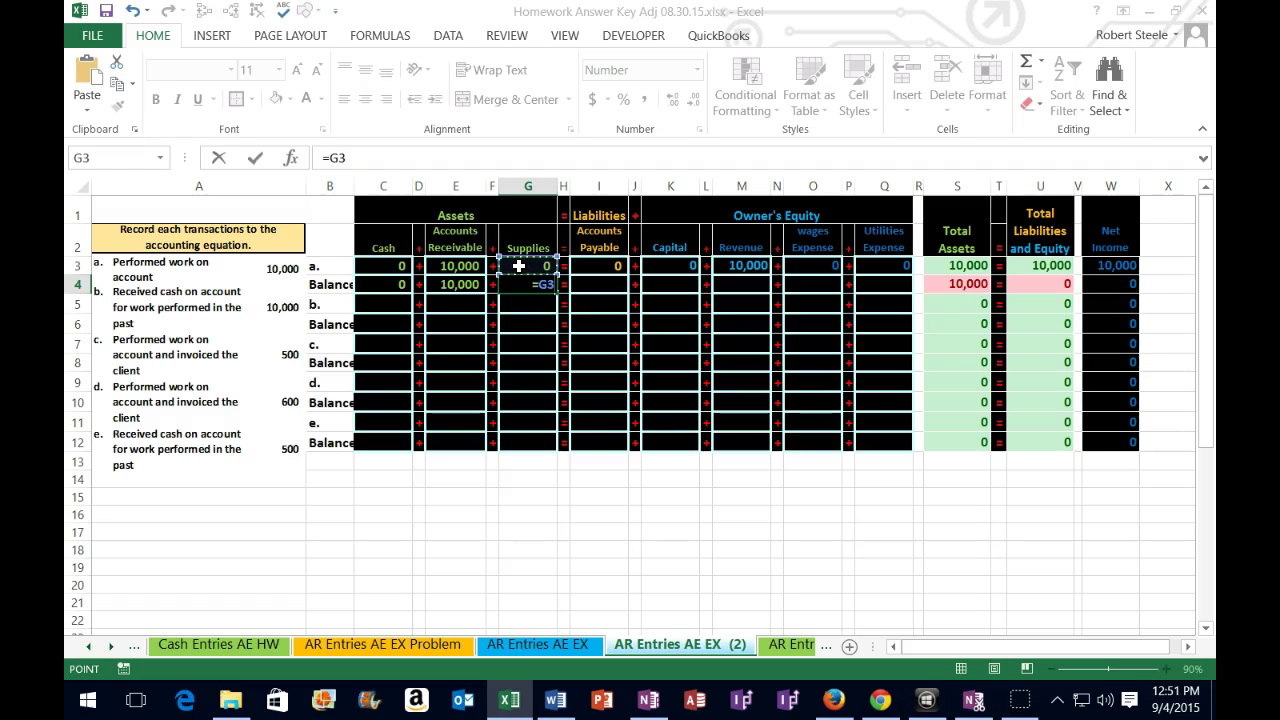
key("Tab")
left_click(543, 280)
type("=")
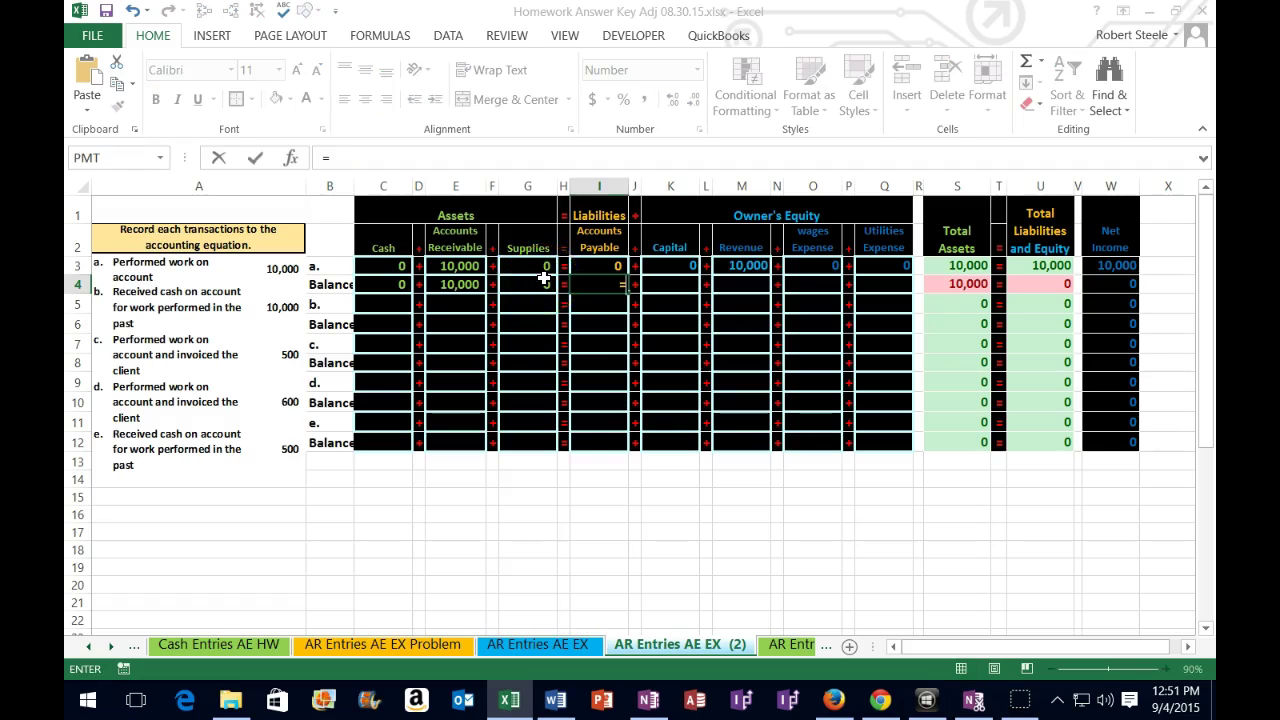
left_click(600, 266)
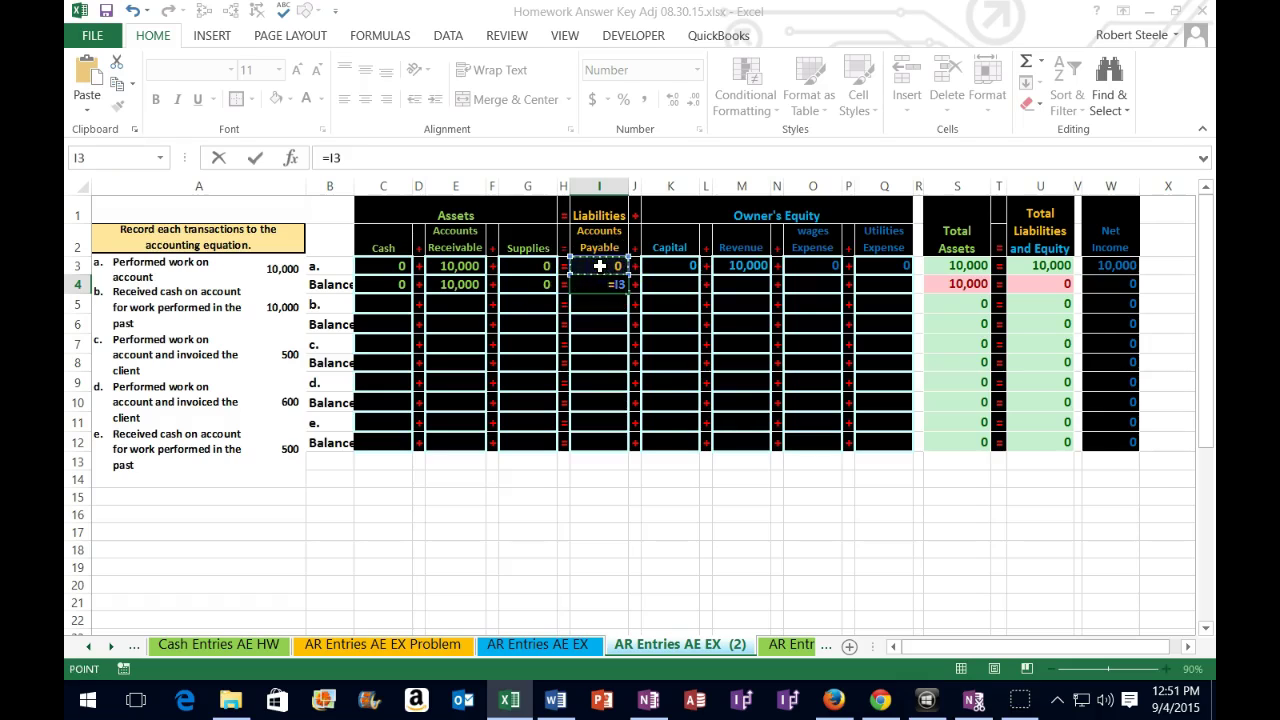
key("Tab")
key("Tab")
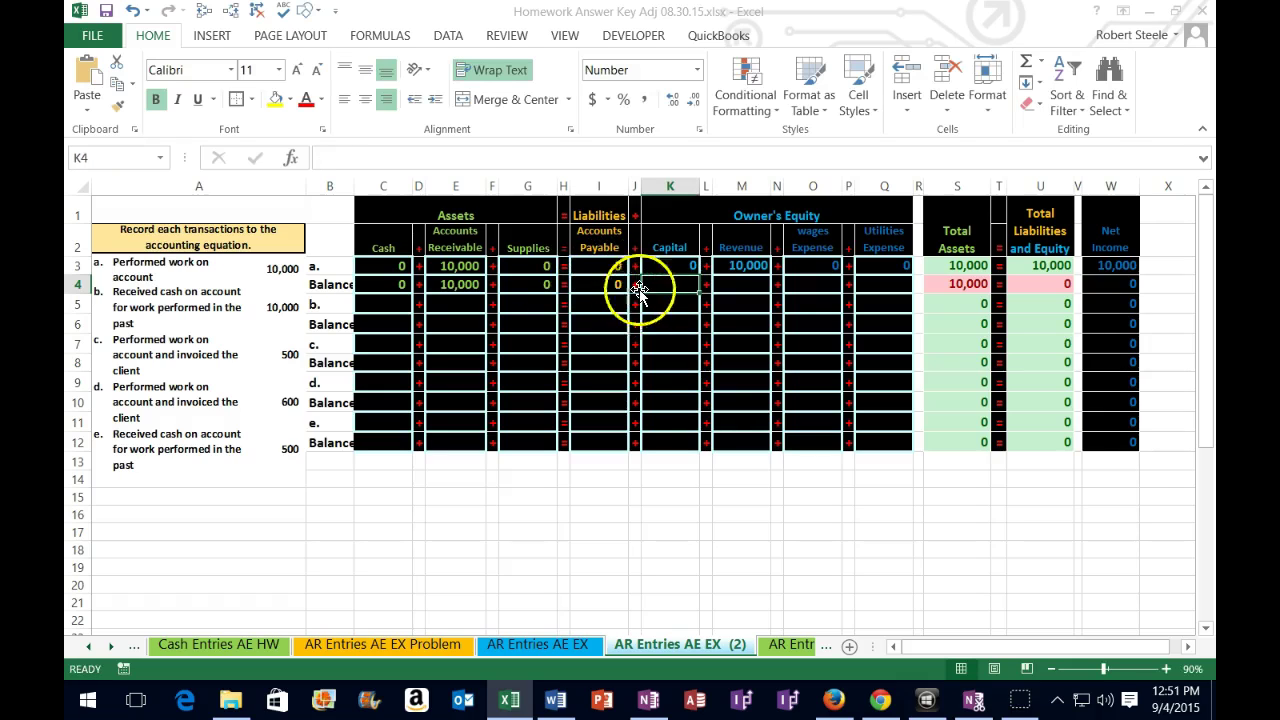
- Fill the first balance row for Capital and Revenue, with =K3 in K4 and =M3 in M4
type("=")
left_click(681, 263)
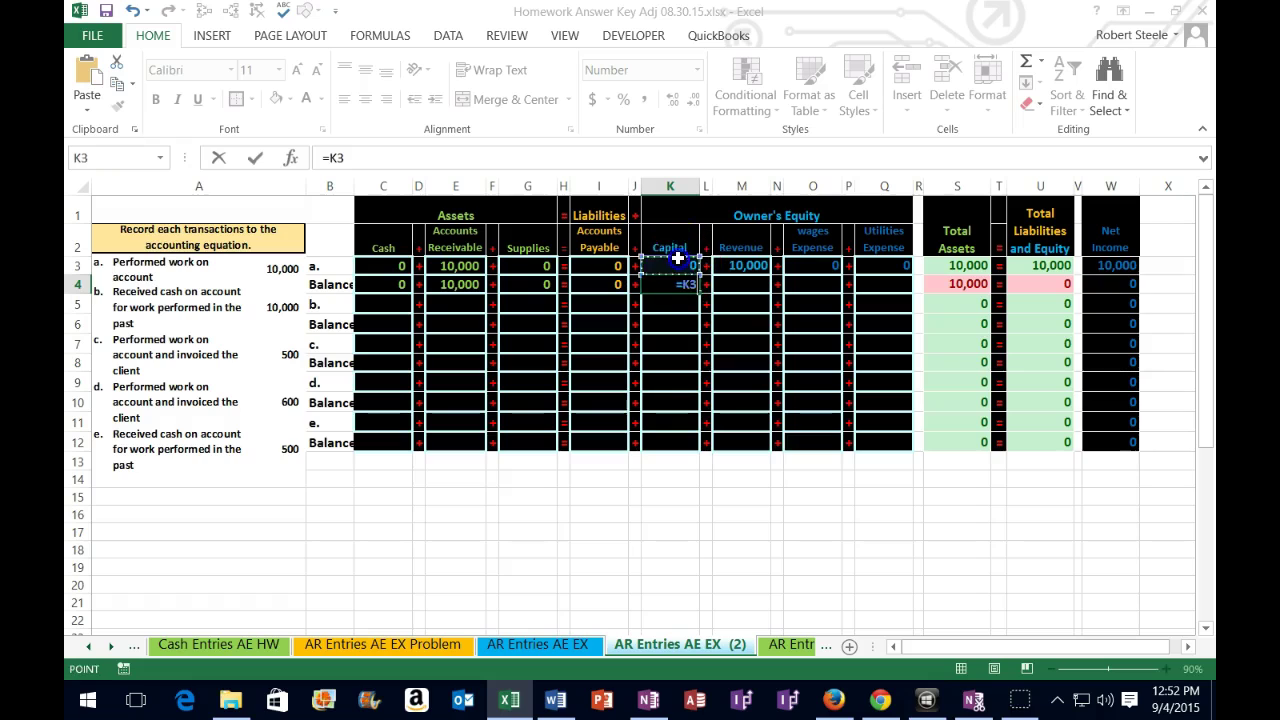
key("Tab")
key("Tab")
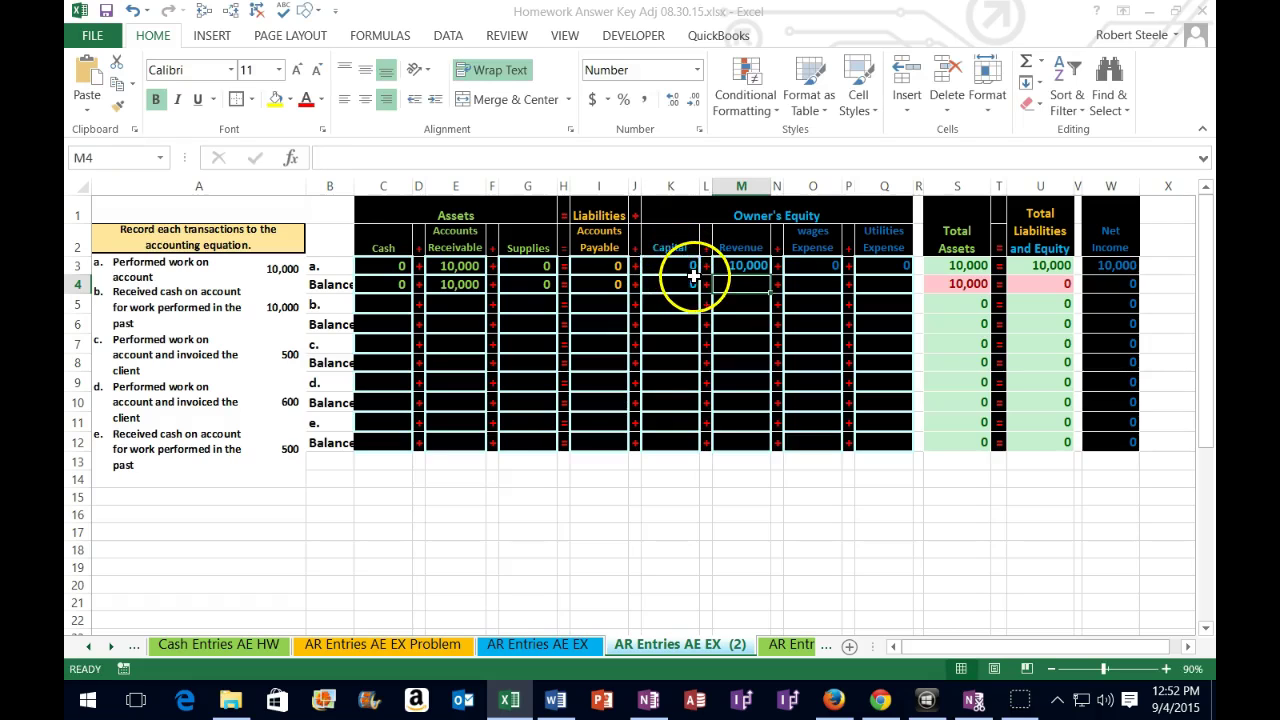
type("=")
left_click(727, 262)
left_click(760, 268)
key("Tab")
key("Tab")
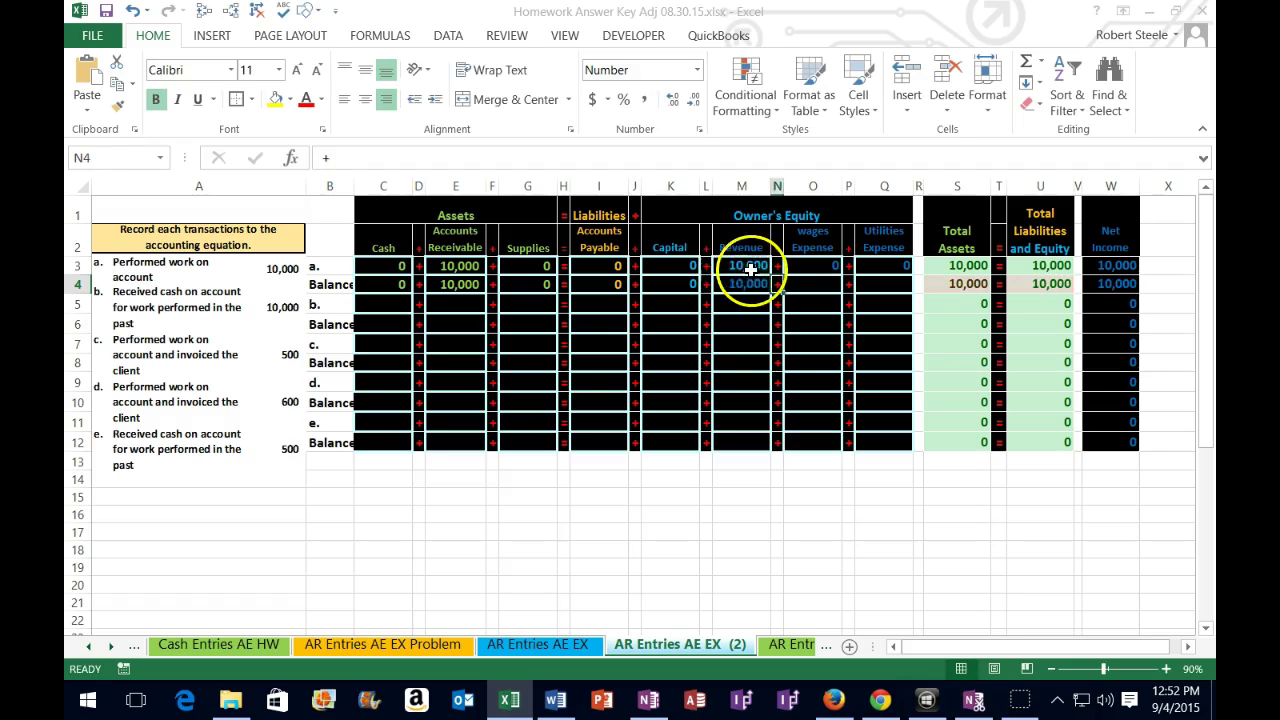
- Complete the first balance row for Wages Expense and Utilities Expense, with =O3 in O4 and =Q3 in Q4
type("=")
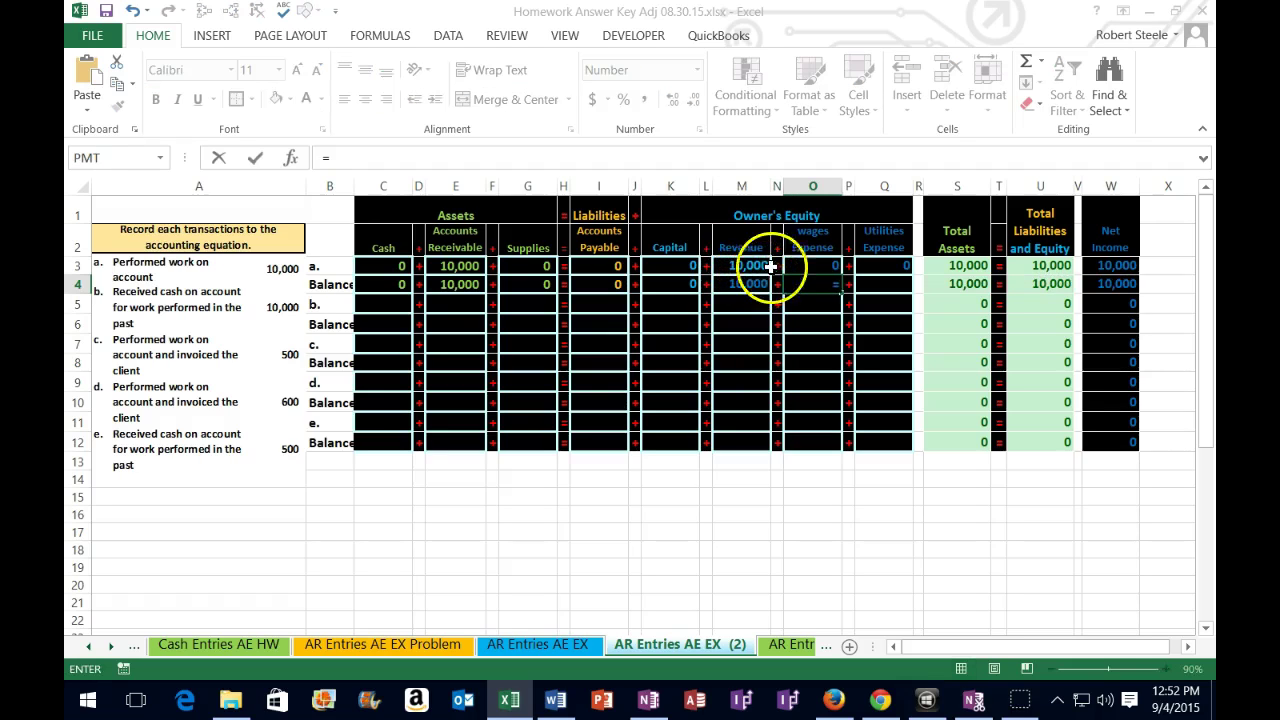
left_click(800, 262)
key("Tab")
key("Tab")
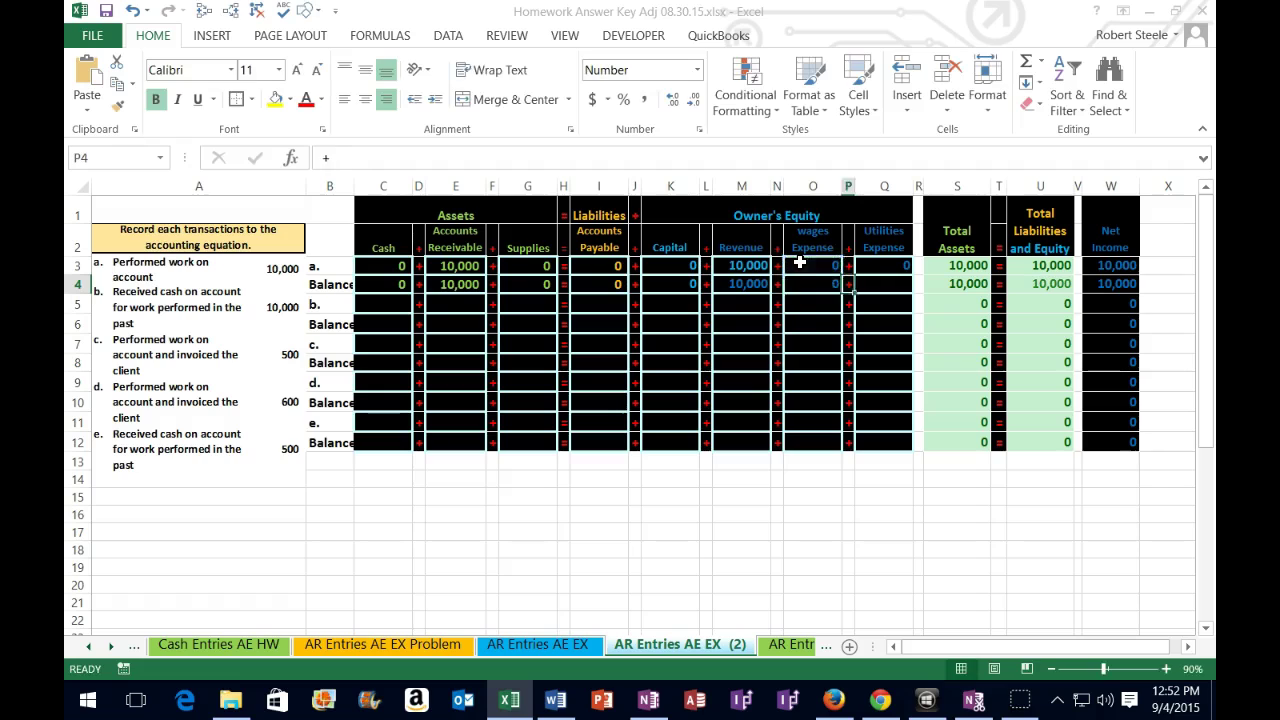
type("=")
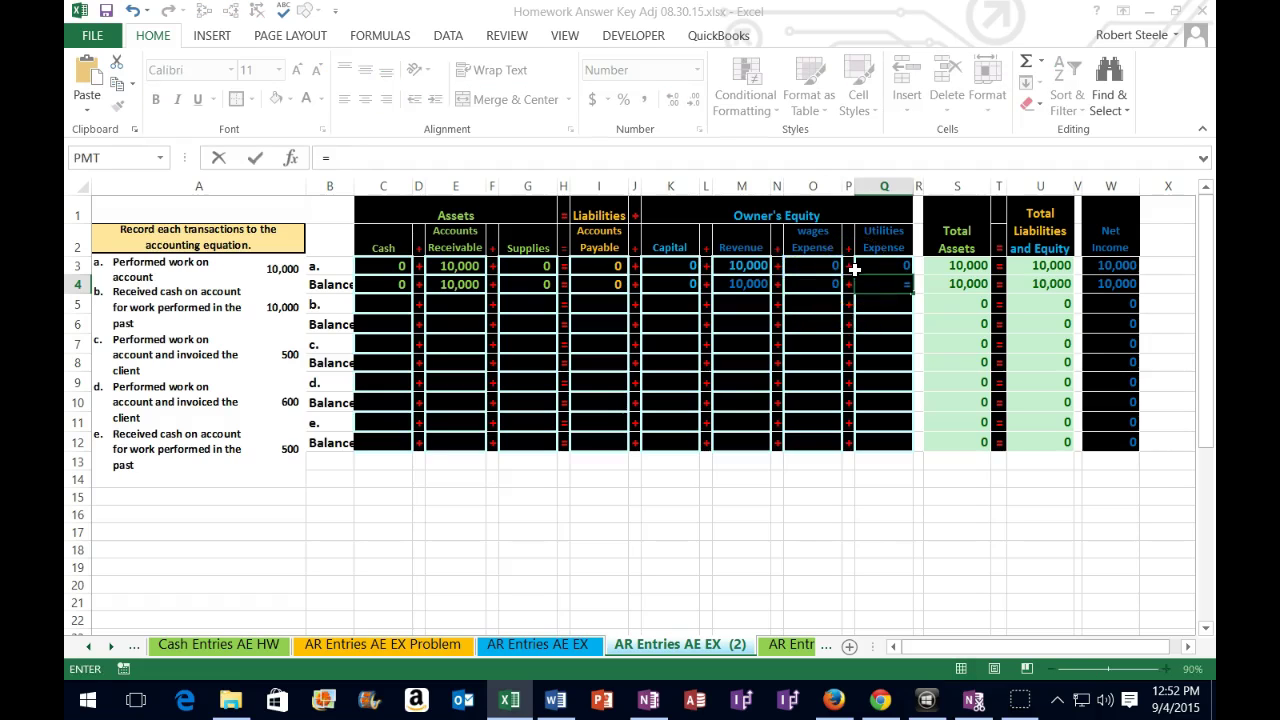
left_click(855, 268)
key("Return")
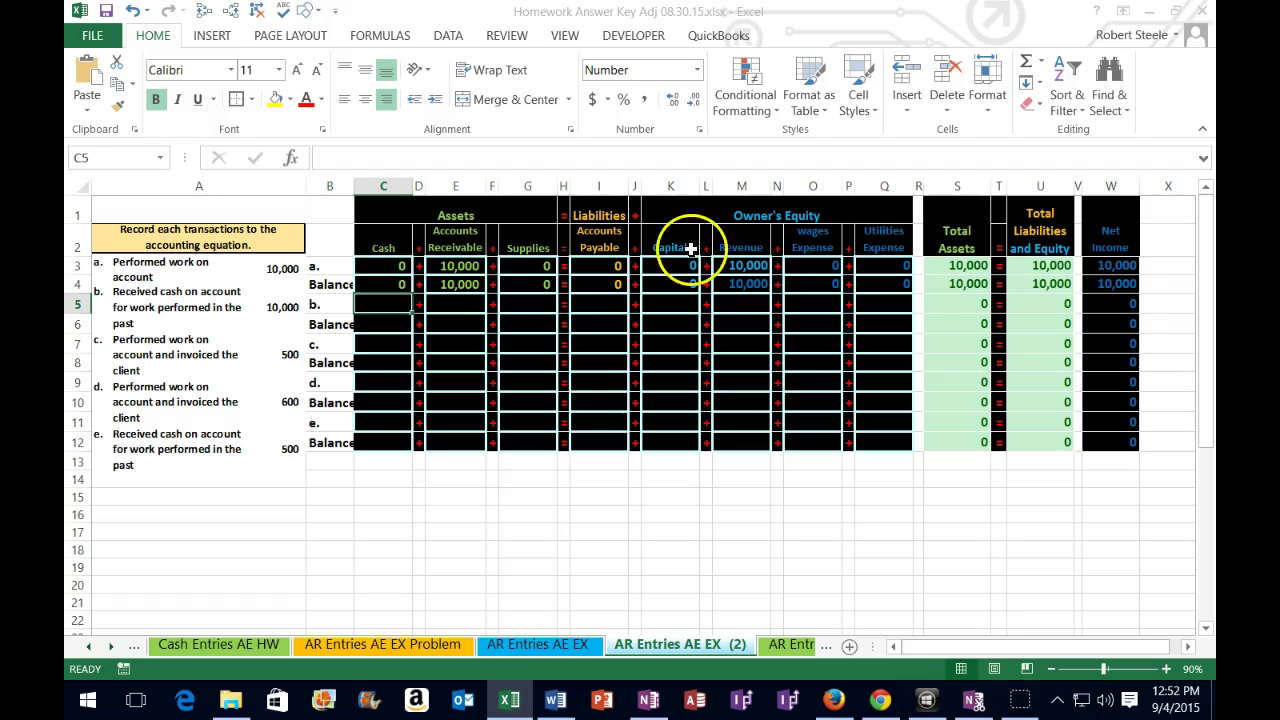
left_click_drag(335, 284, 900, 284)
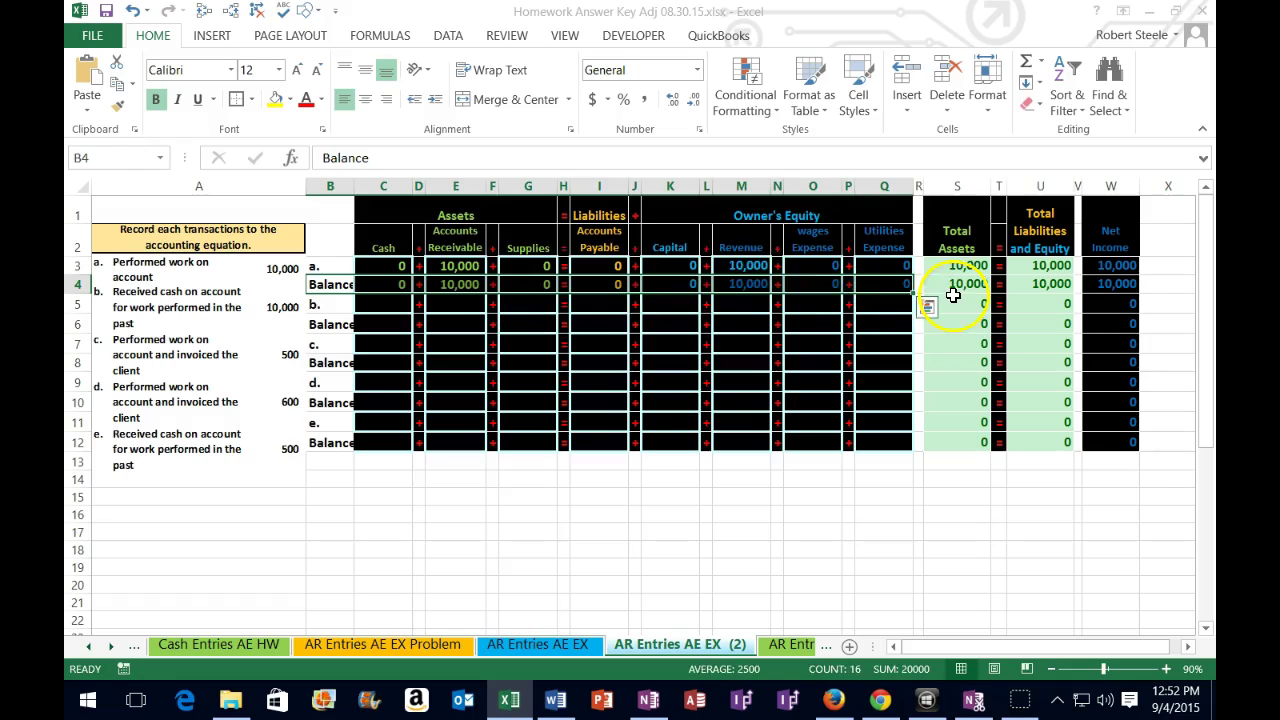
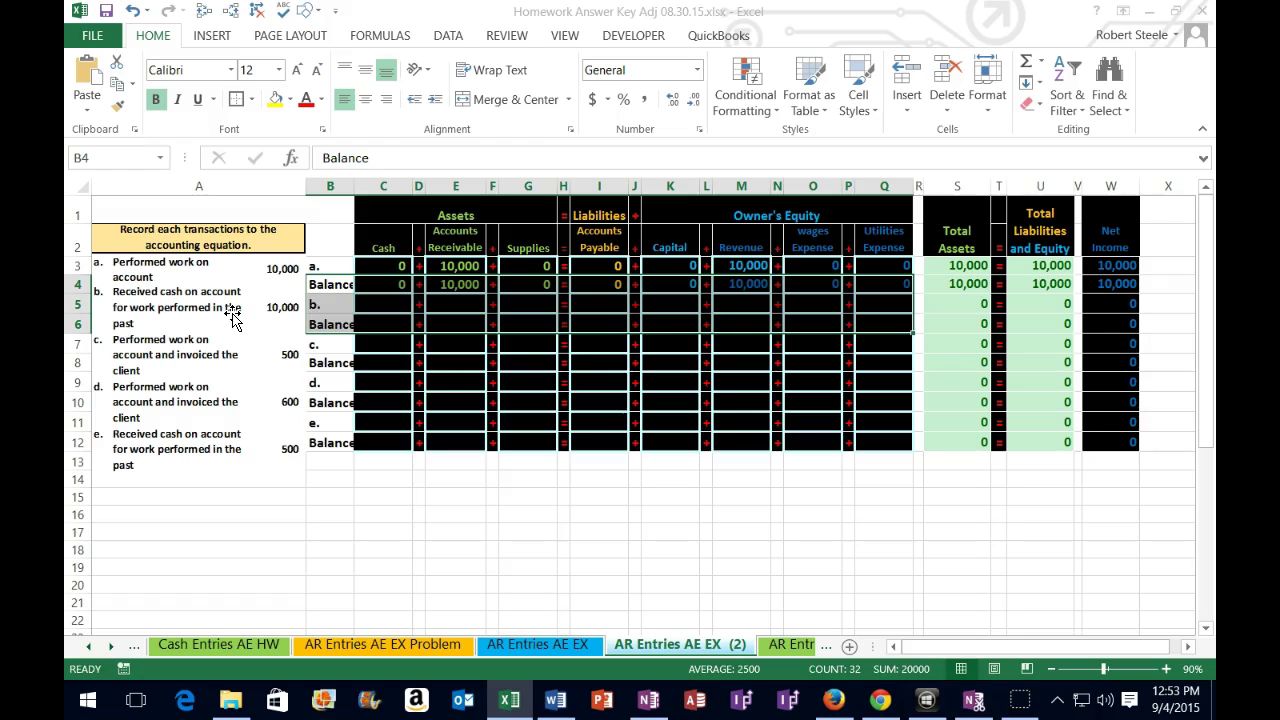
- Record 10000 under Cash in cell C5 for transaction b
left_click(385, 304)
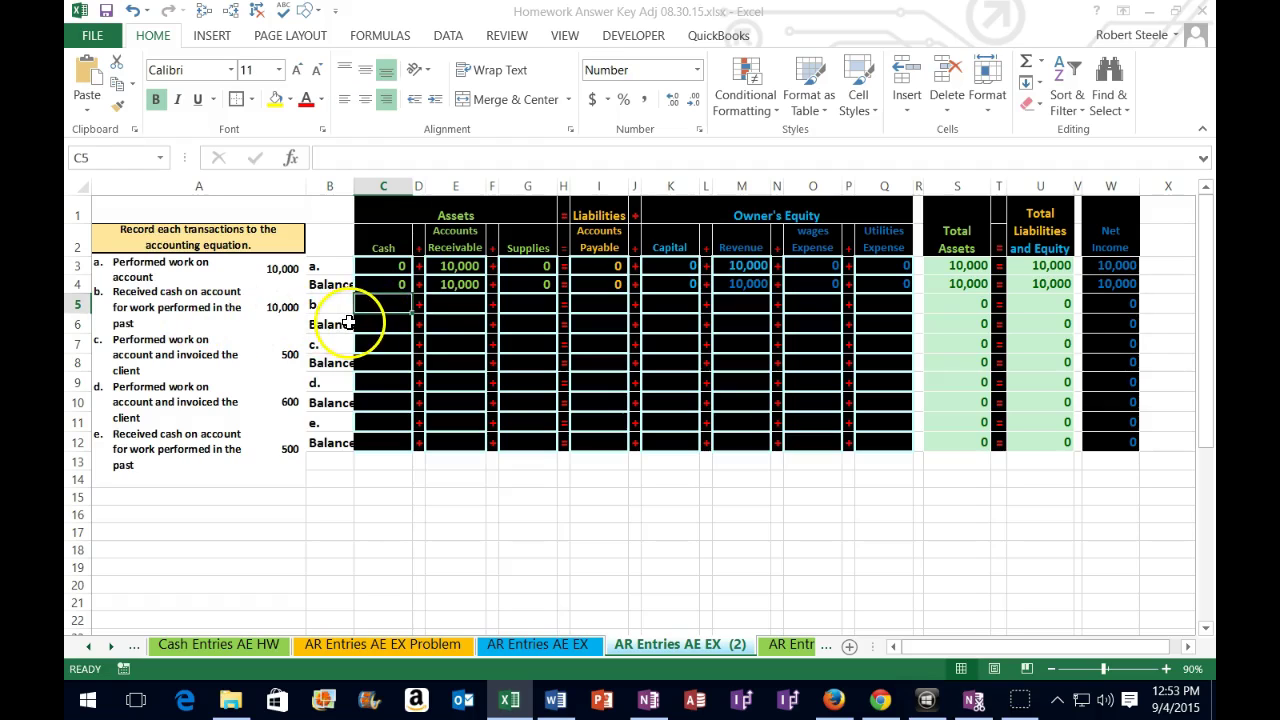
type("10000")
key("Return")
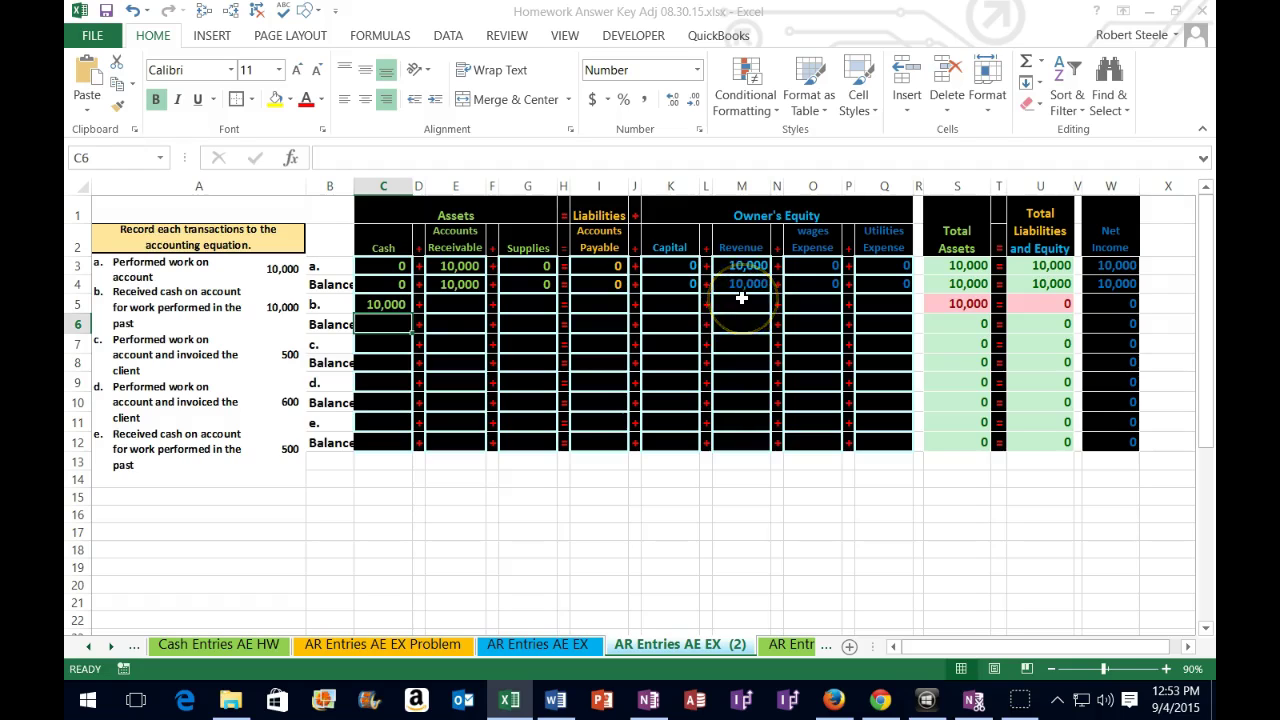
- Record -10000 under Accounts Receivable in cell E5 for transaction b
left_click(451, 303)
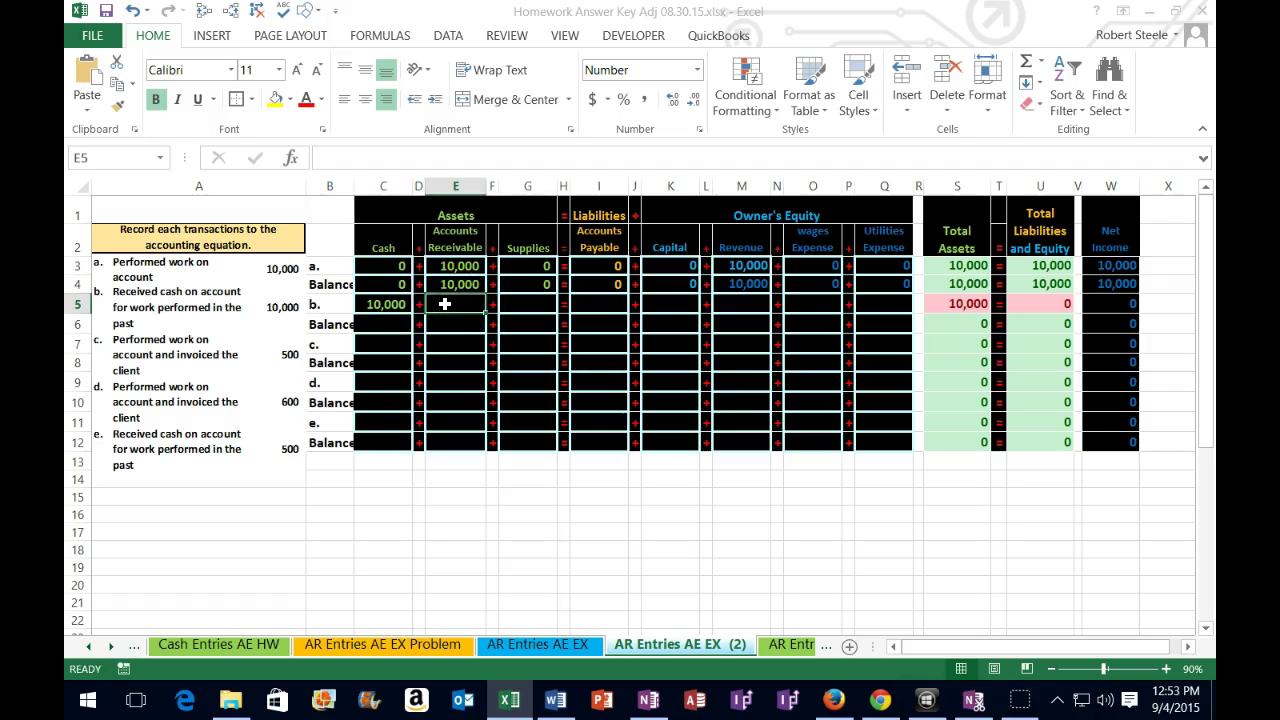
type("-10000")
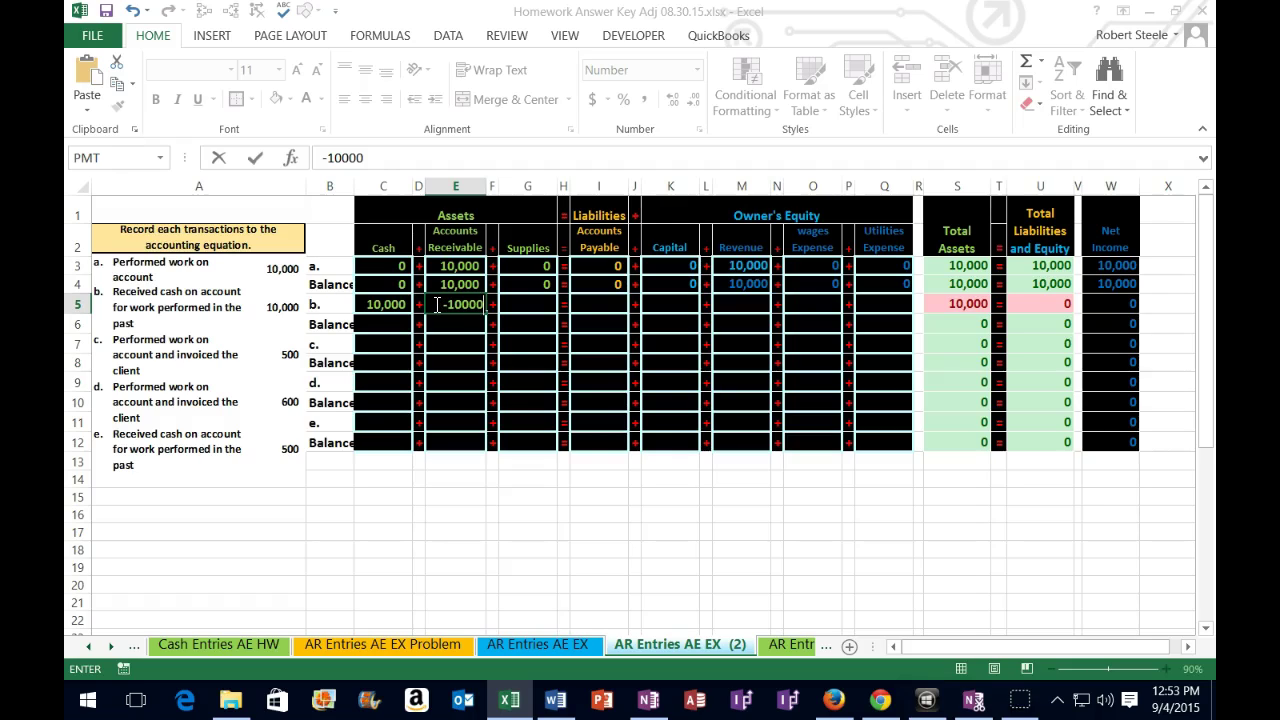
key("Return")
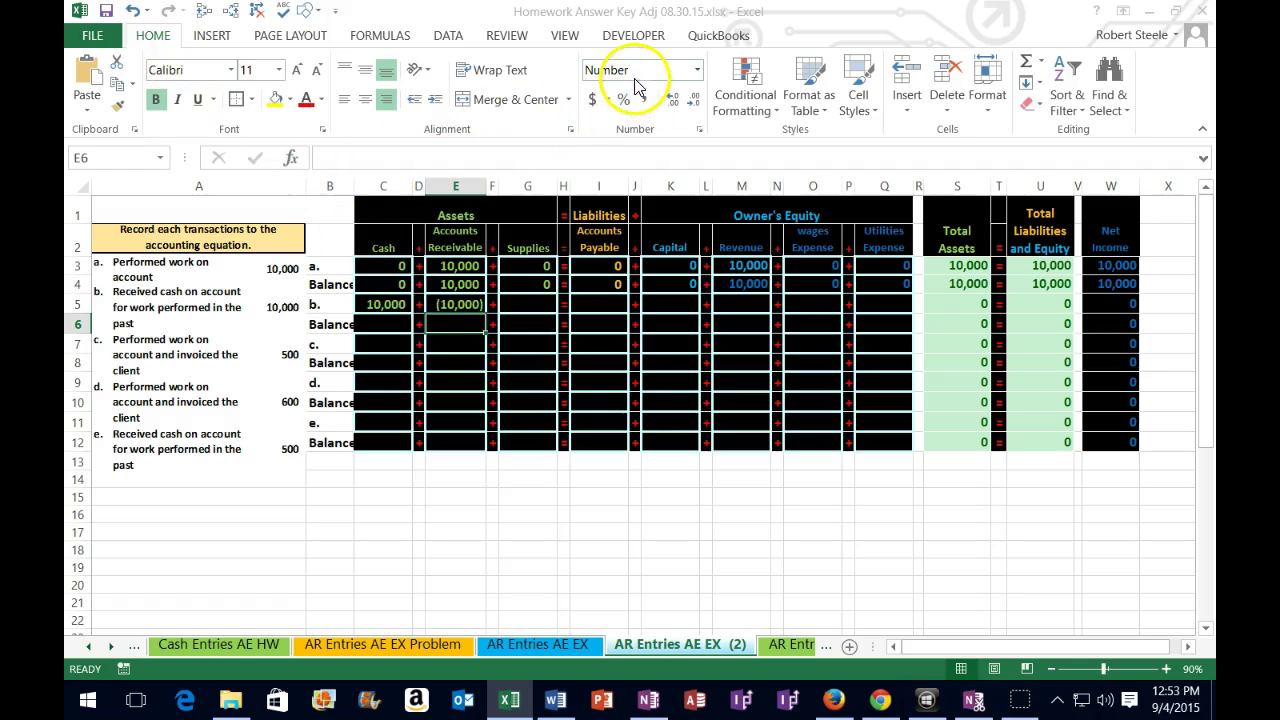
left_click(393, 306)
left_click(467, 304)
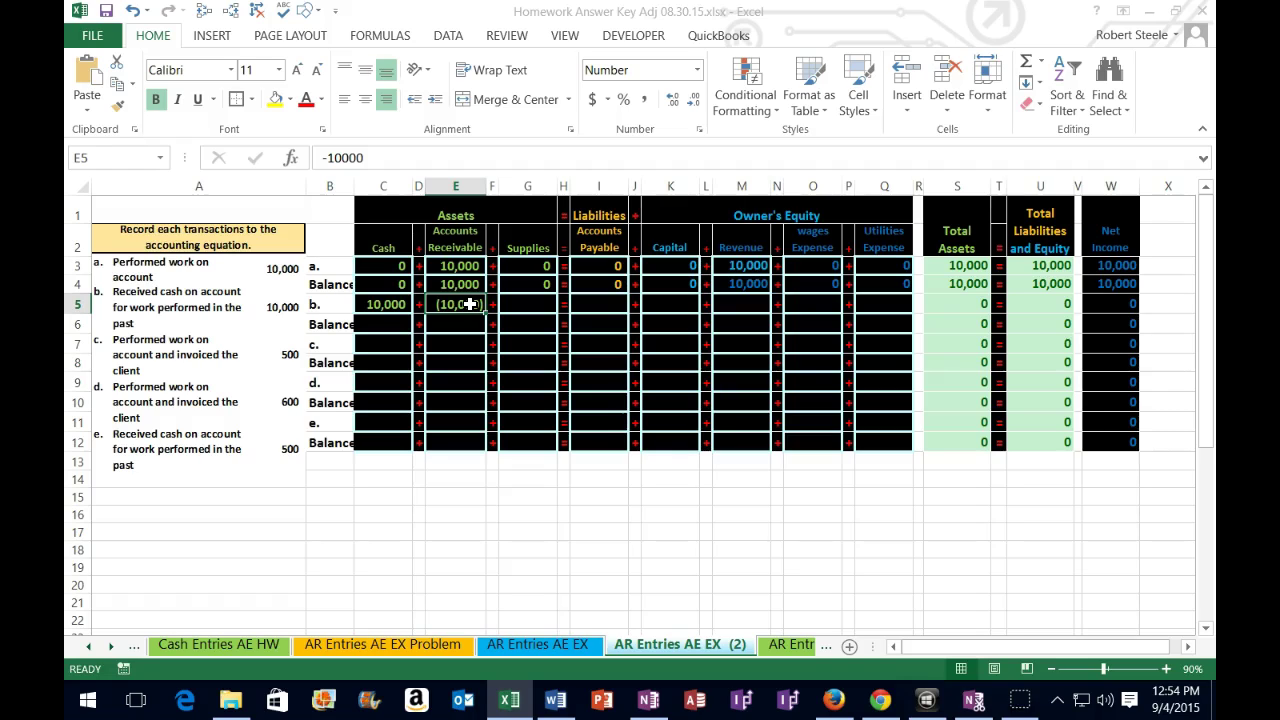
- Enter 0 for transaction b under Supplies, Accounts Payable, Capital, Revenue, Wages Expense and Utilities Expense in row 5
left_click(517, 305)
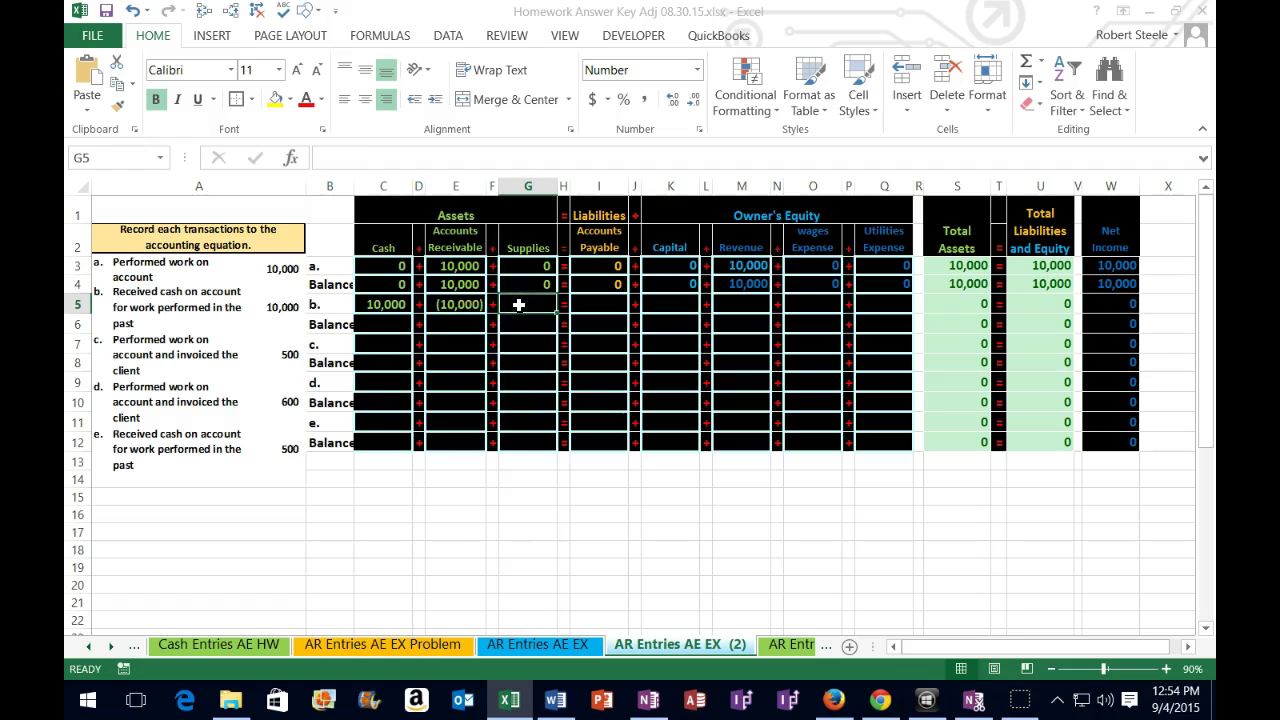
type("0")
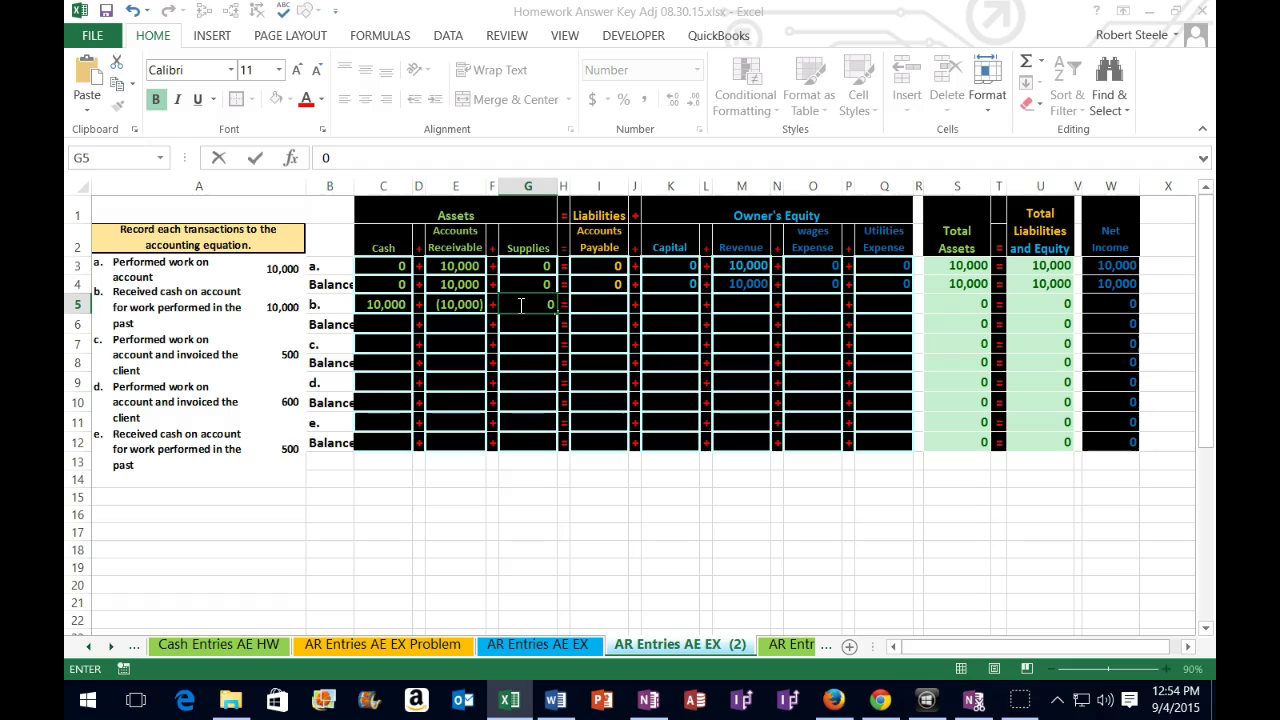
key("Tab")
type("0")
key("Tab")
type("0")
key("Tab")
type("0")
key("Tab")
type("0")
key("Tab")
type("0")
key("Return")
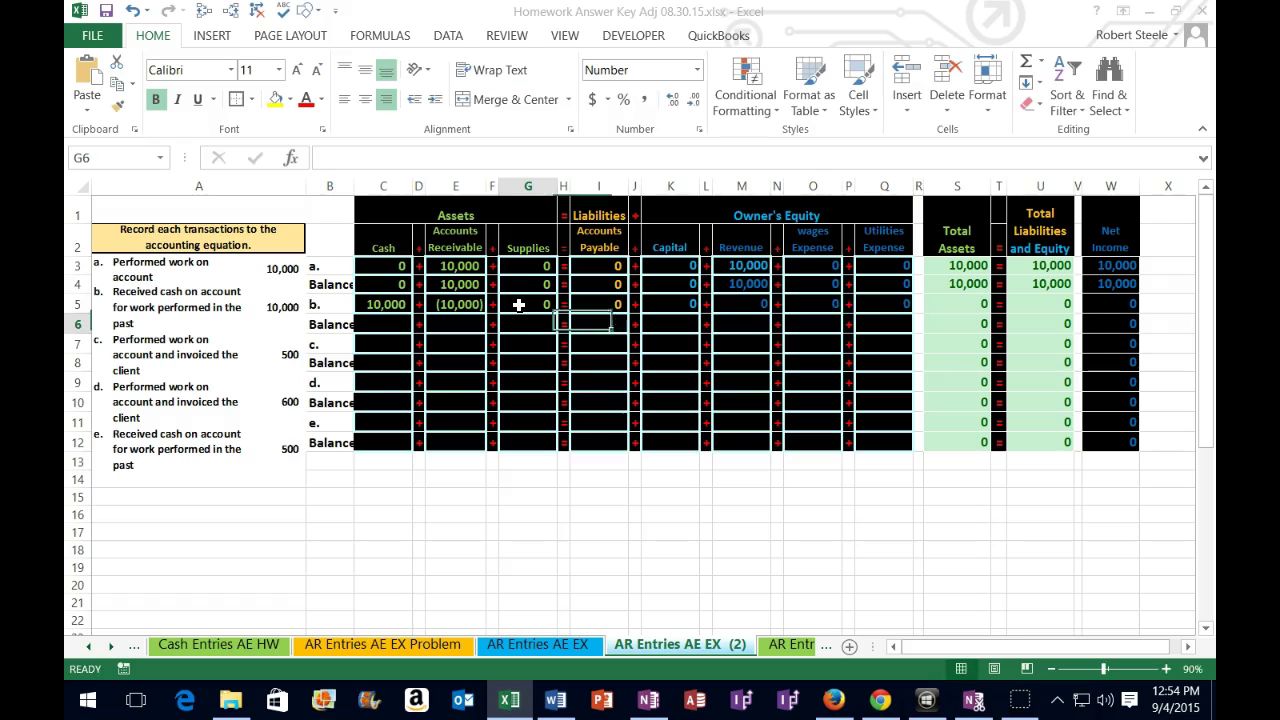
- Calculate the Cash balance after transaction b in cell C6 with the formula =C4+C5
key("Left")
key("Left")
key("Left")
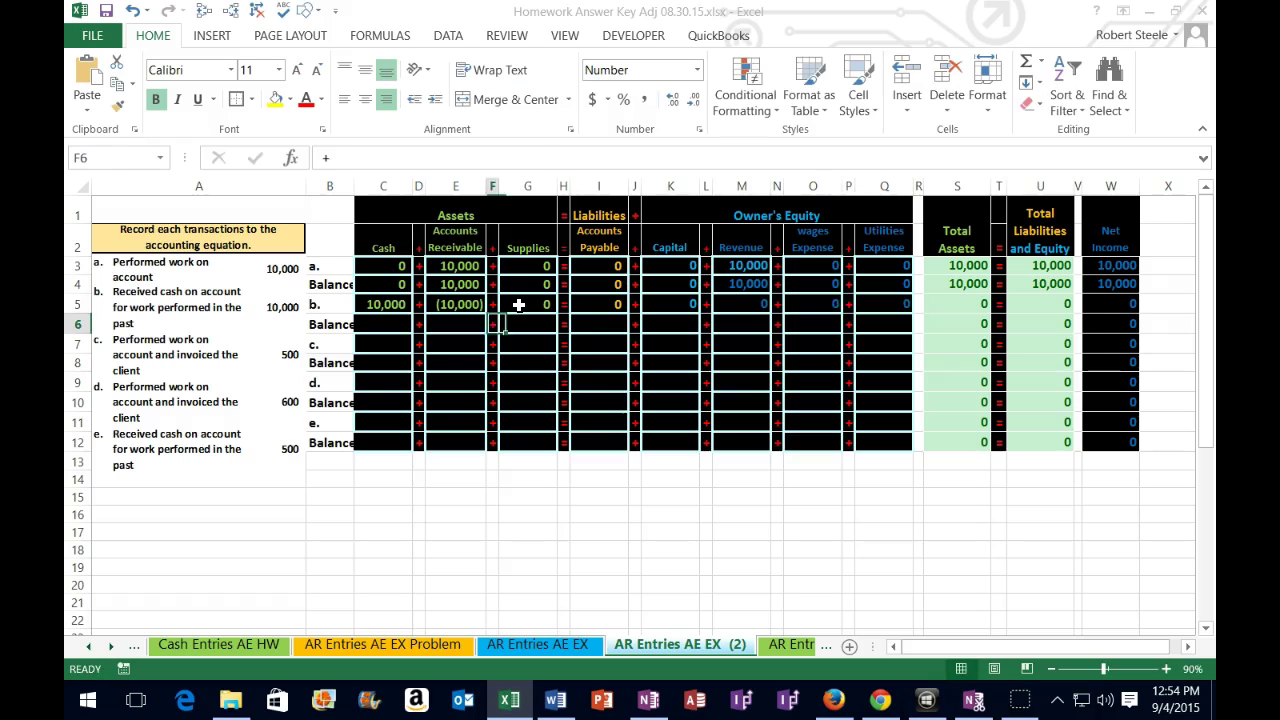
left_click_drag(385, 277, 870, 318)
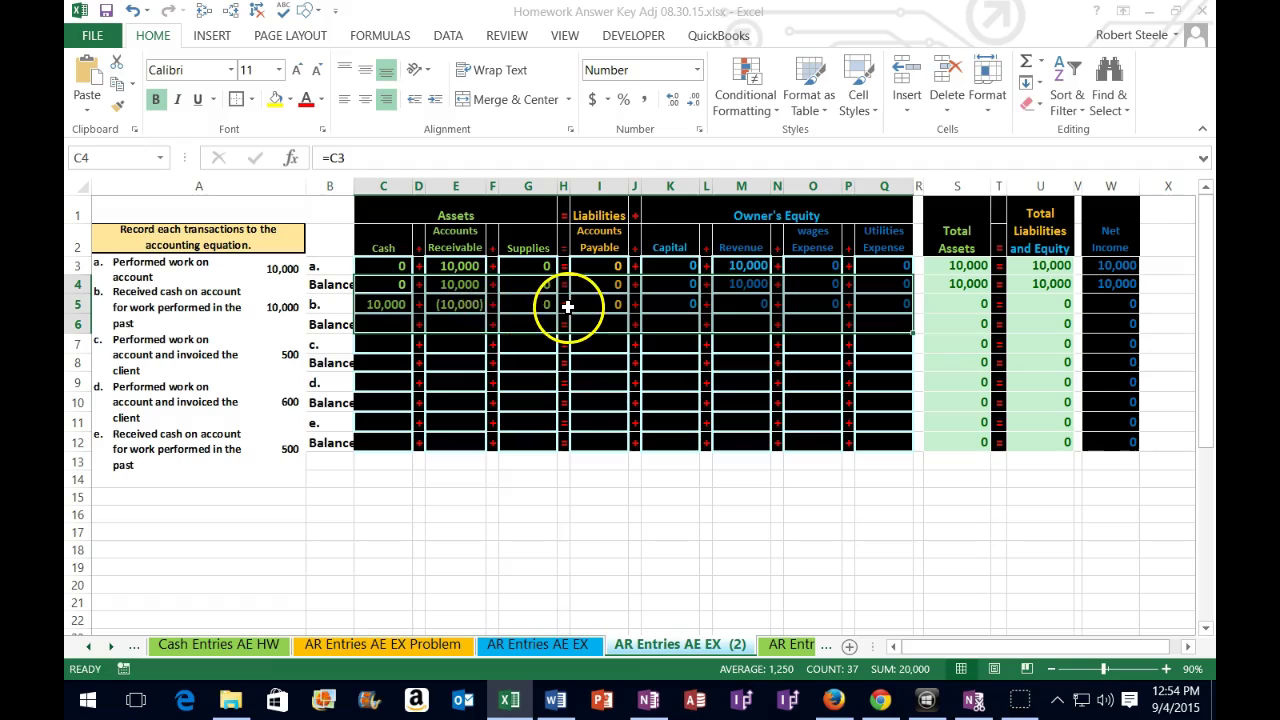
left_click(390, 325)
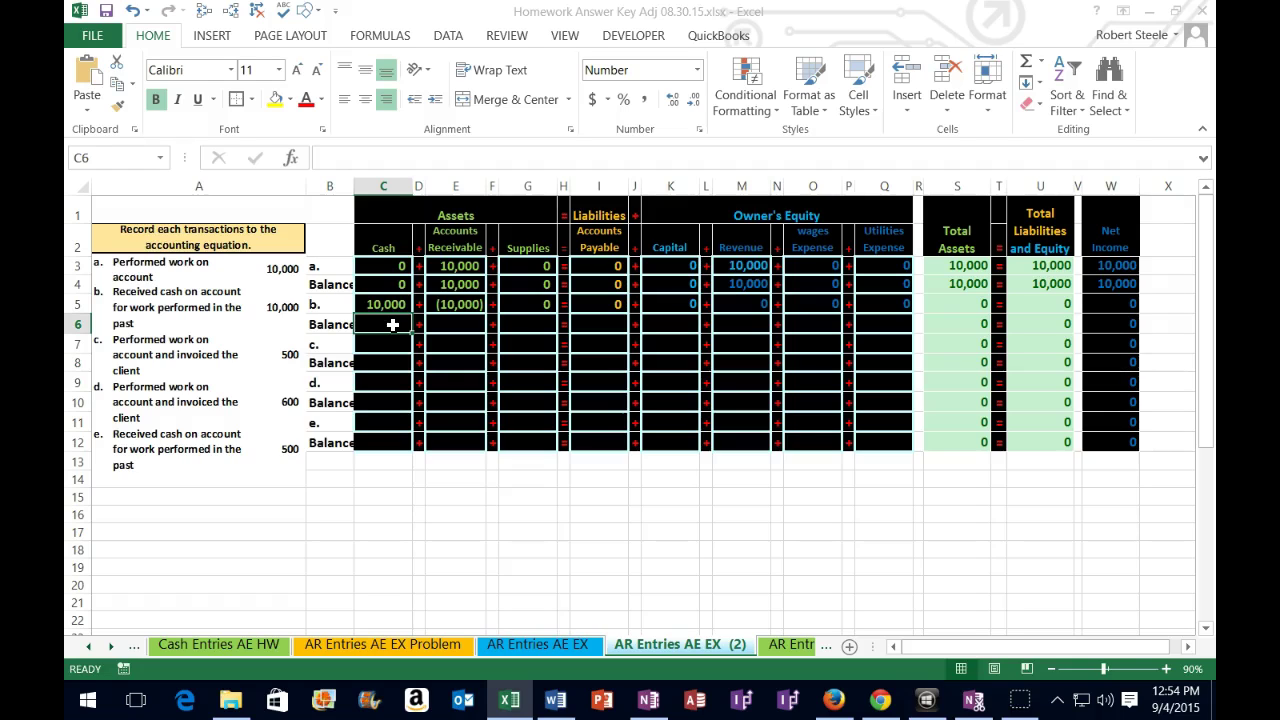
type("=")
left_click(386, 283)
type("+")
left_click(381, 300)
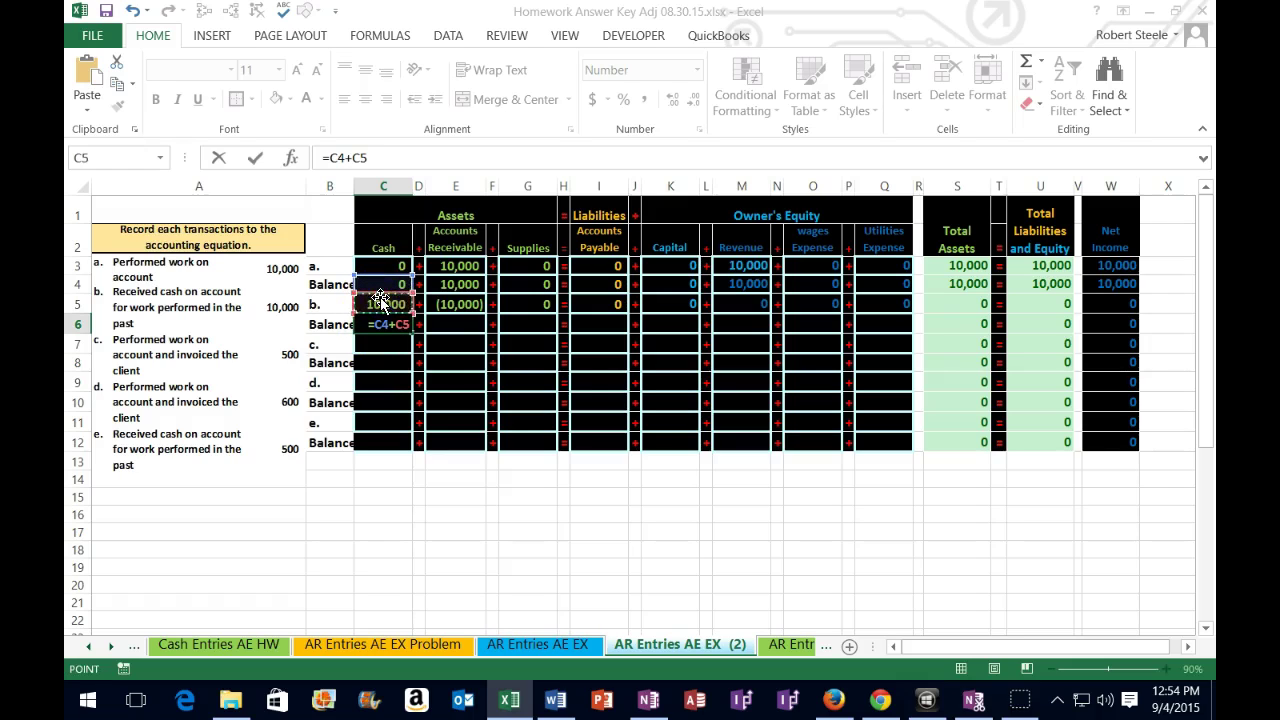
key("Tab")
key("Tab")
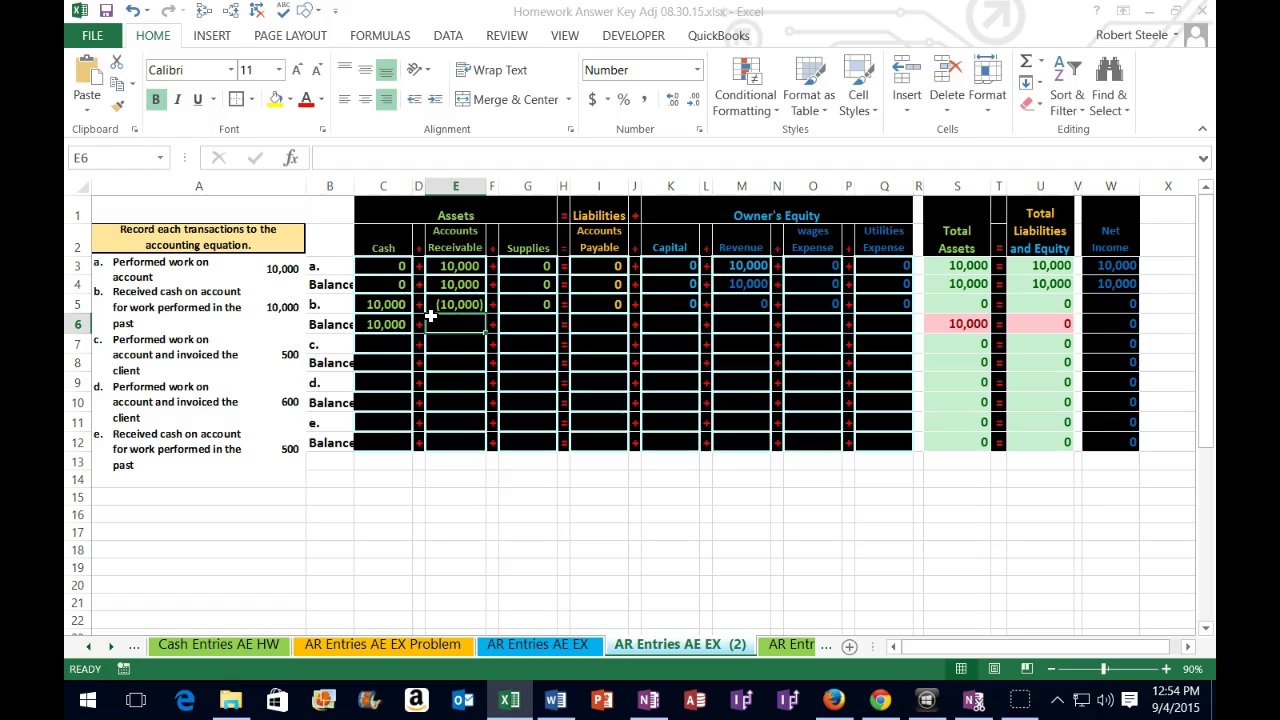
- Calculate the Accounts Receivable balance after transaction b in cell E6 with the formula =E4+E5
type("=")
left_click(439, 284)
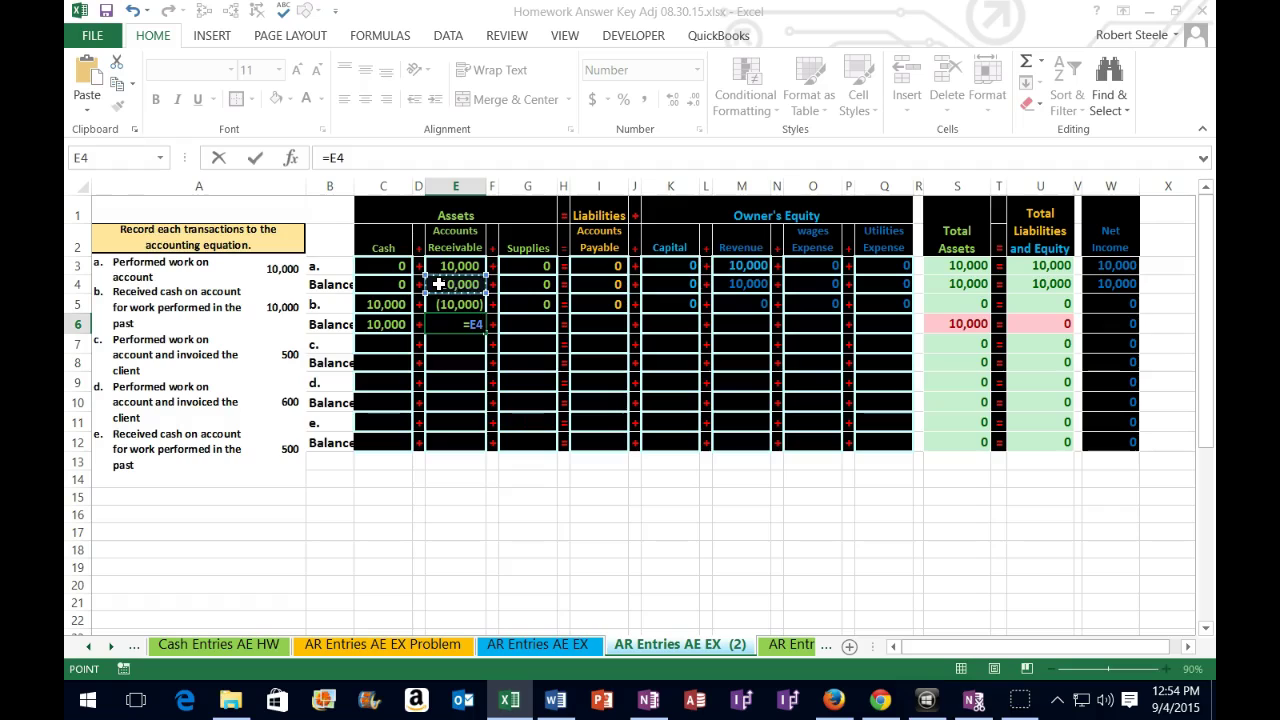
type("+")
left_click(461, 304)
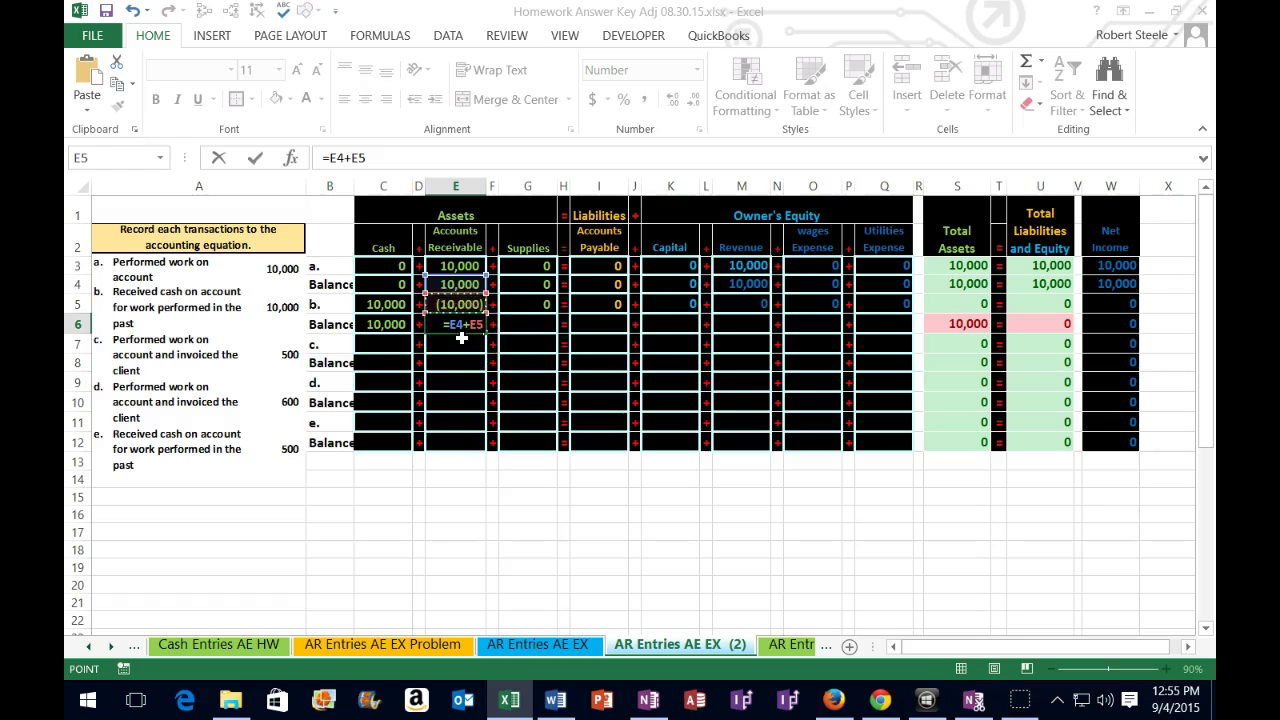
key("Return")
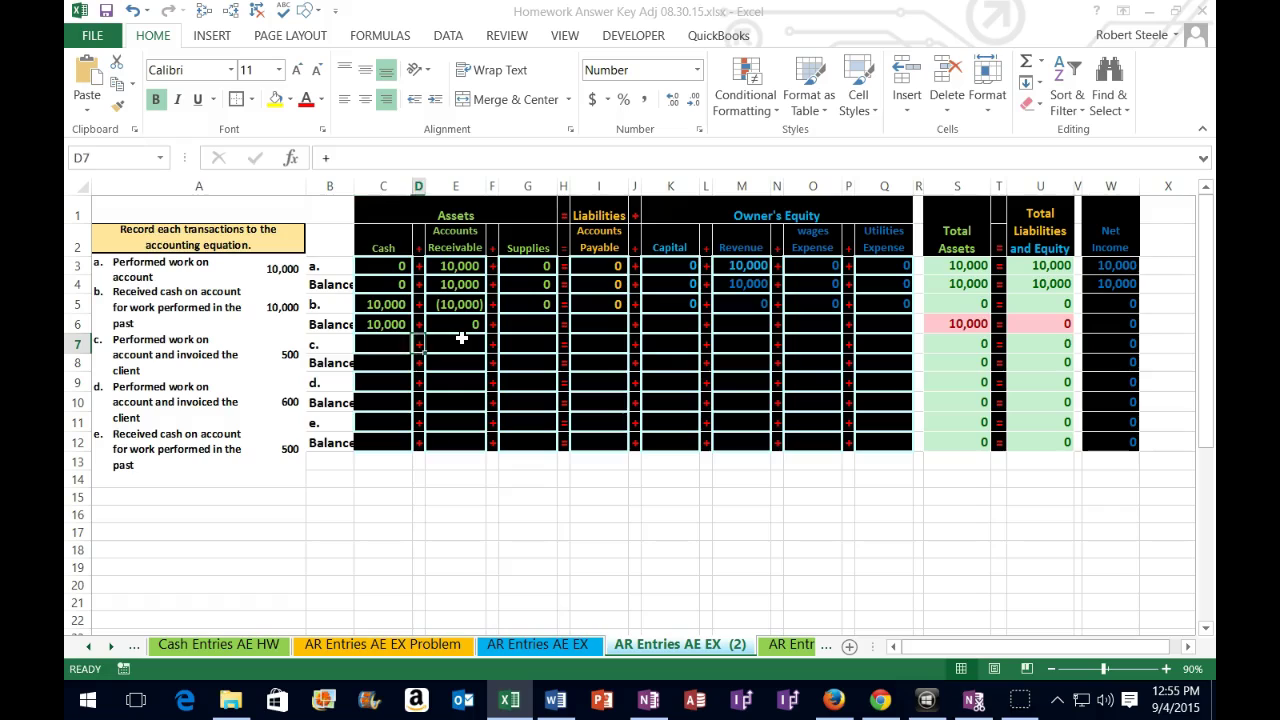
- Clear the Accounts Receivable balance in cell E6 and try the subtraction formula =E4-E5 instead
key("Up")
key("Delete")
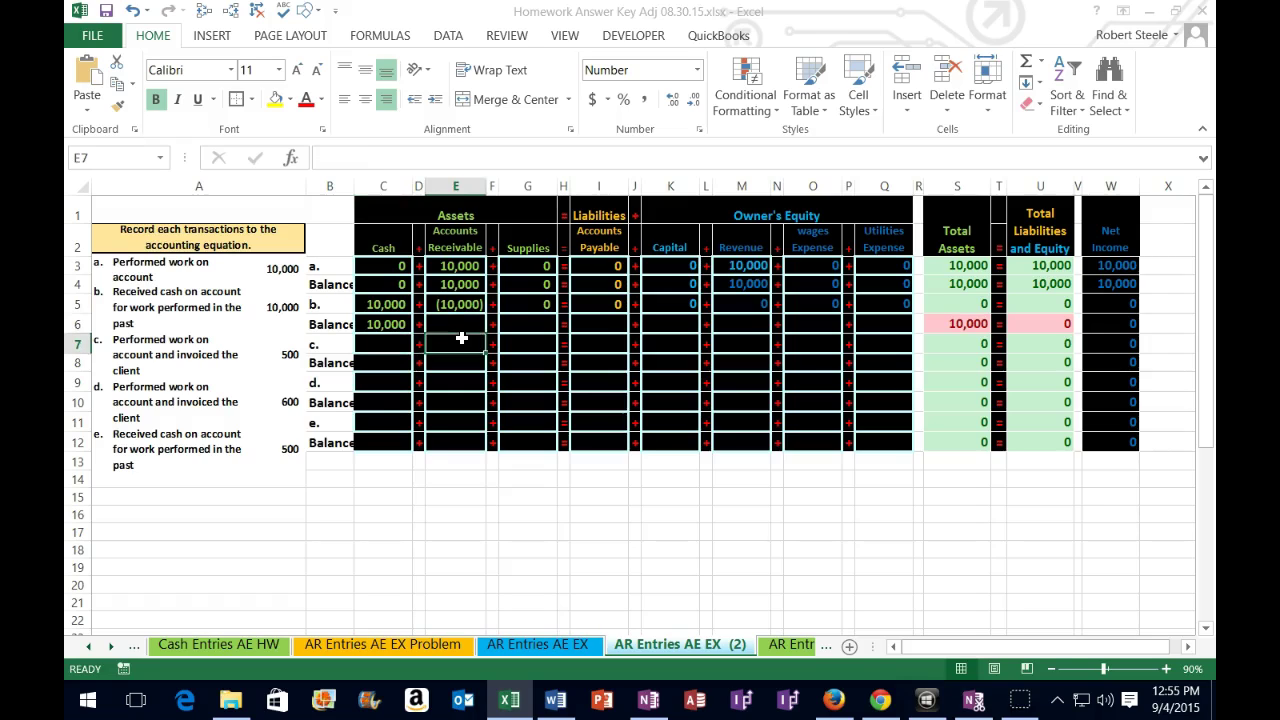
type("=")
left_click(436, 284)
type("-")
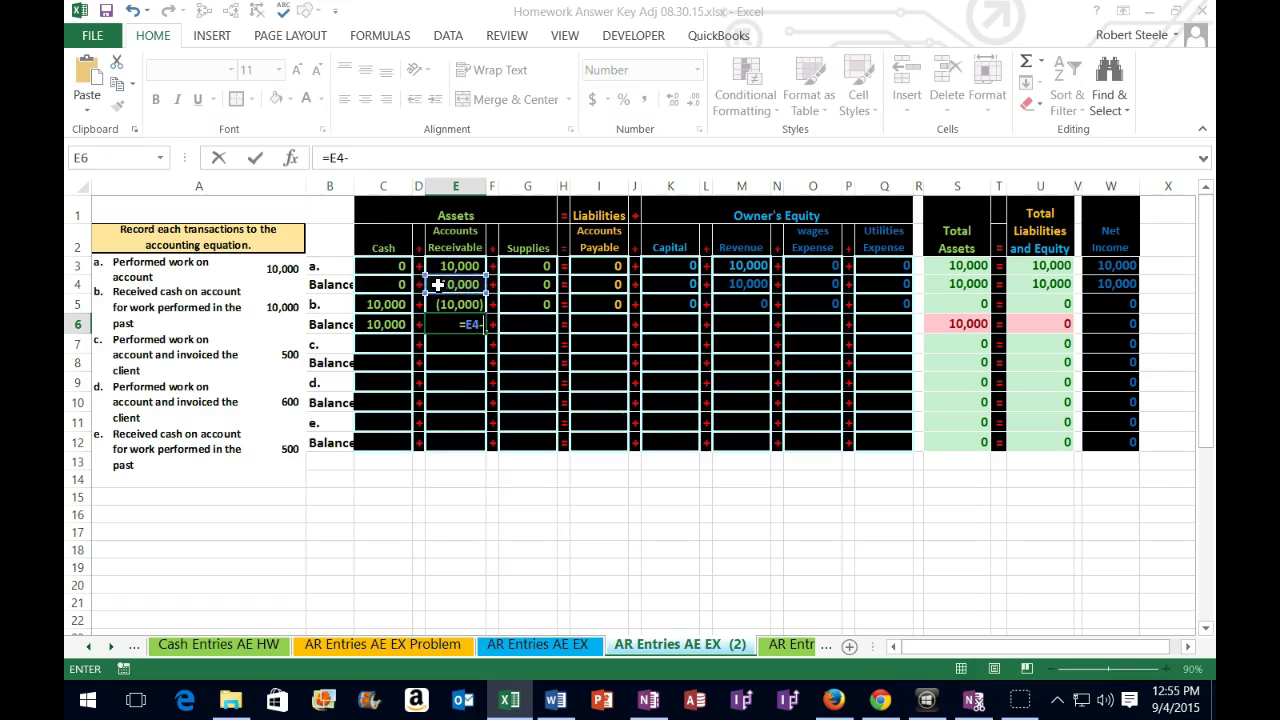
left_click(457, 300)
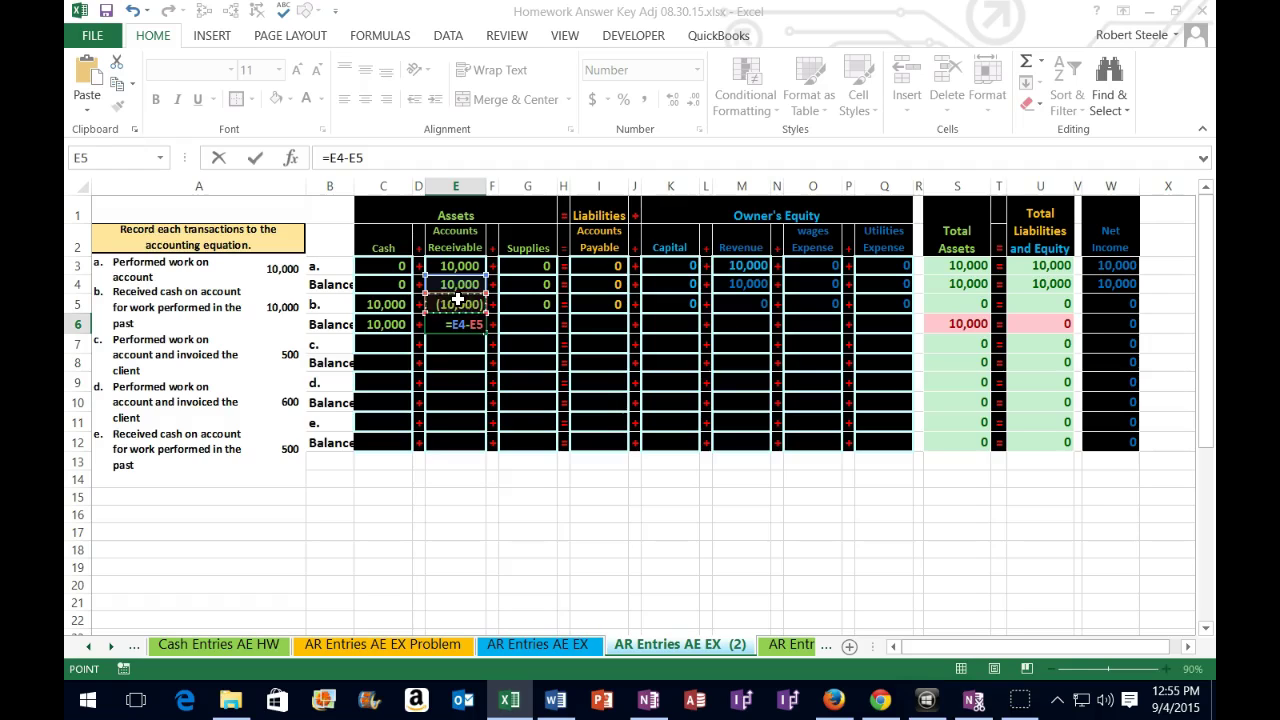
key("Return")
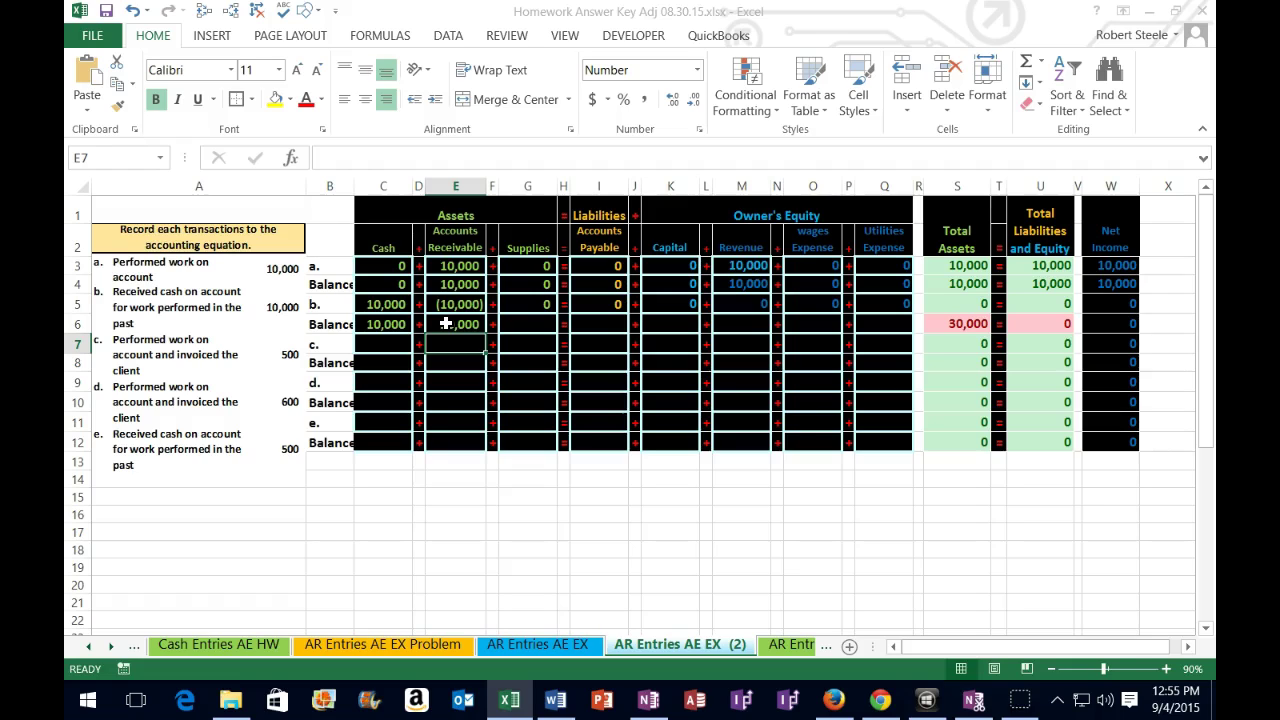
- Replace the subtraction formula in the Accounts Receivable balance cell E6 with =E4+E5
left_click(446, 323)
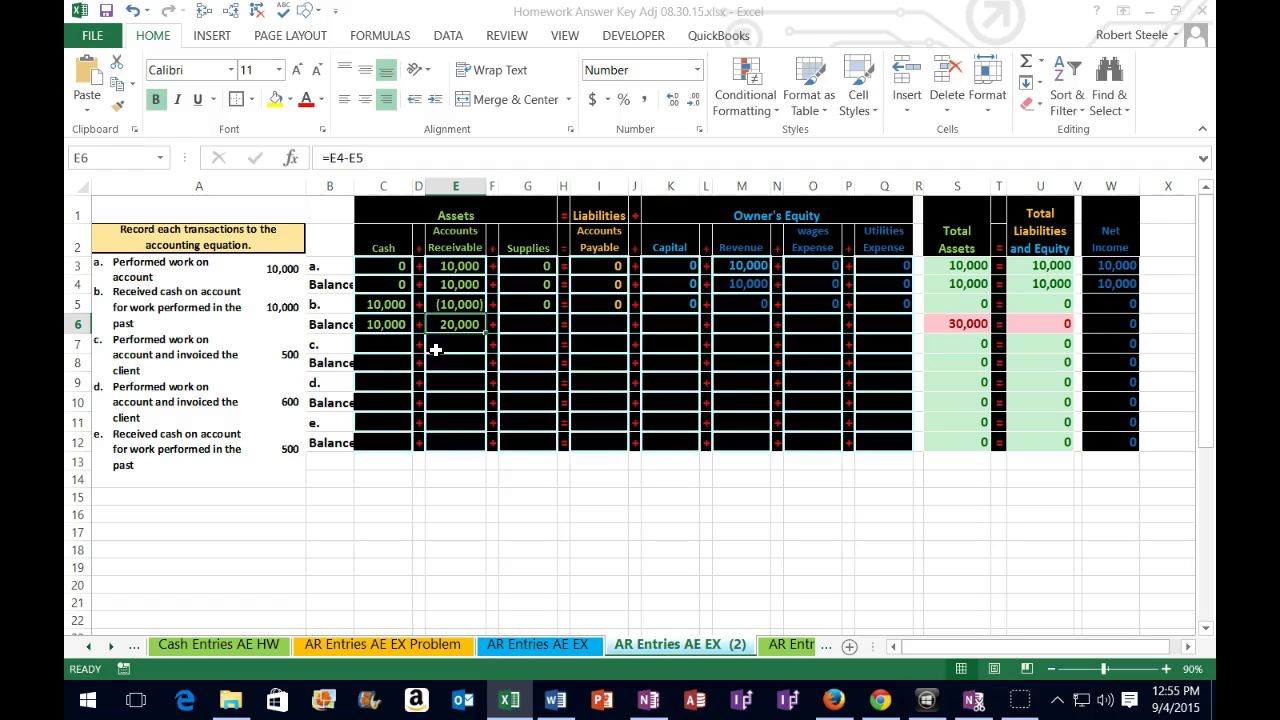
key("Delete")
key("BackSpace")
type("=")
left_click(459, 284)
type("+")
left_click(458, 302)
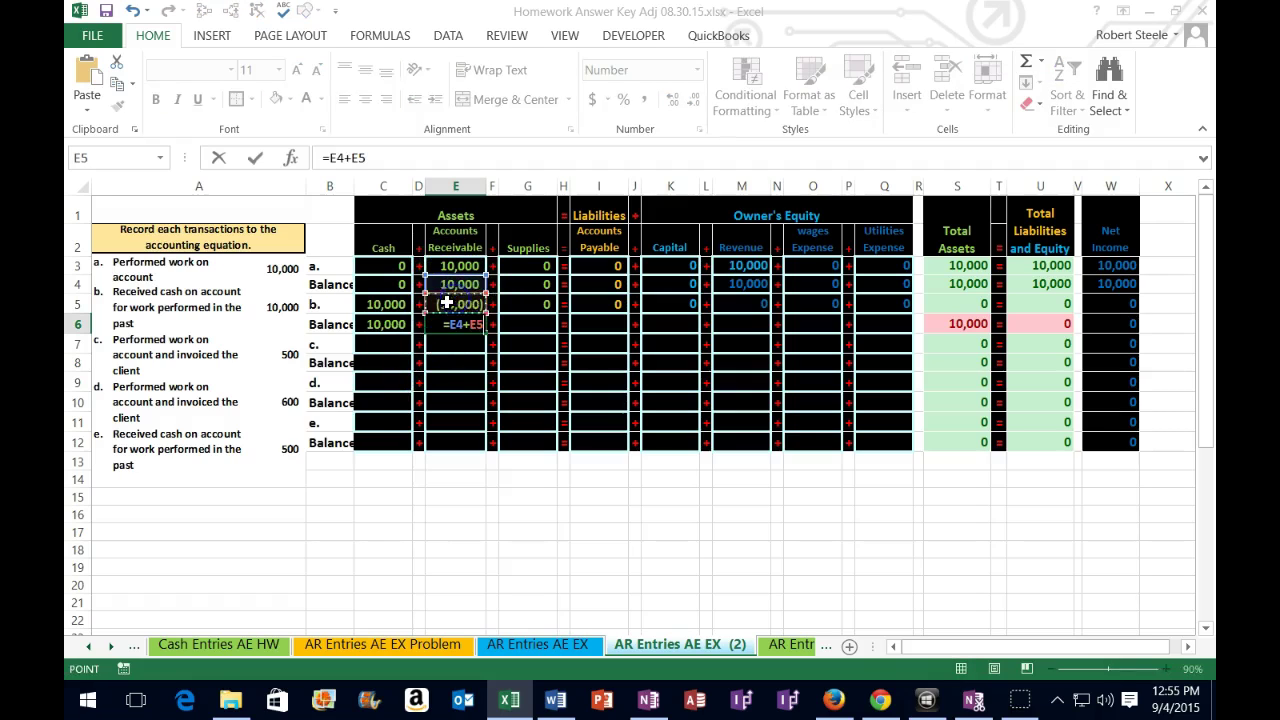
key("Return")
- Calculate the Supplies balance after transaction b in cell G6 with the formula =G4+G5
left_click(503, 314)
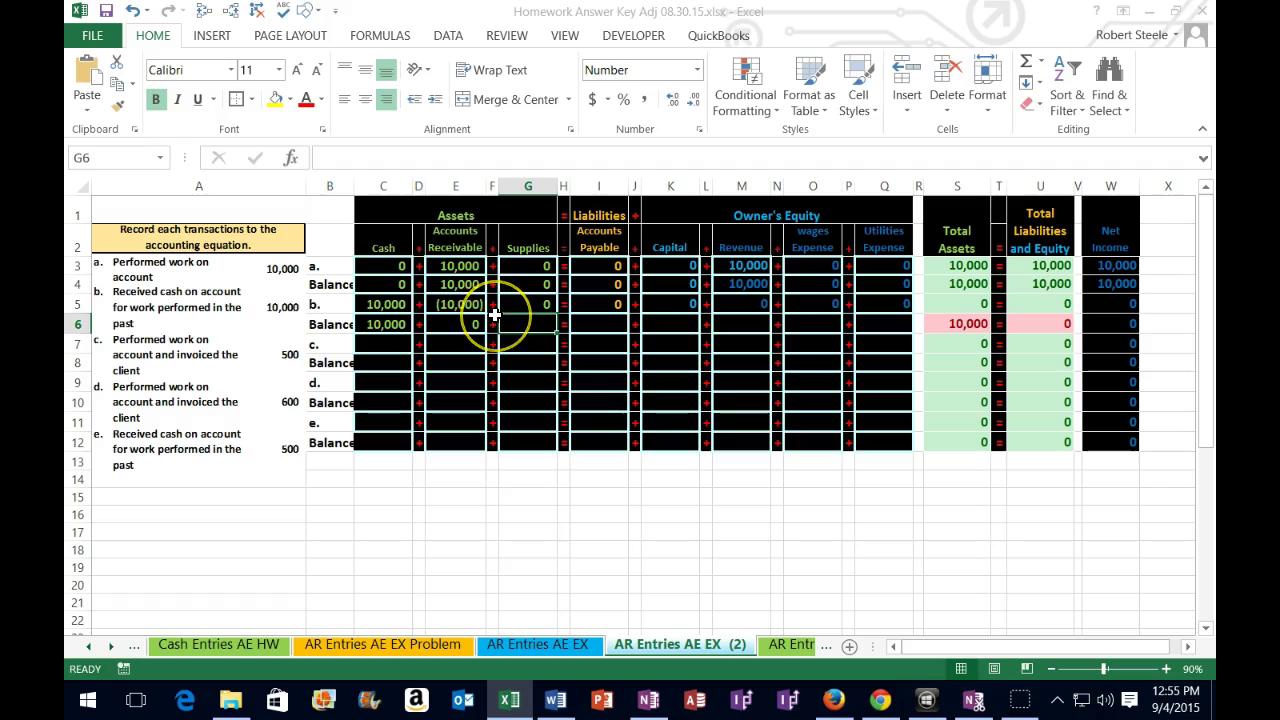
type("=")
left_click(530, 285)
type("+")
left_click(530, 304)
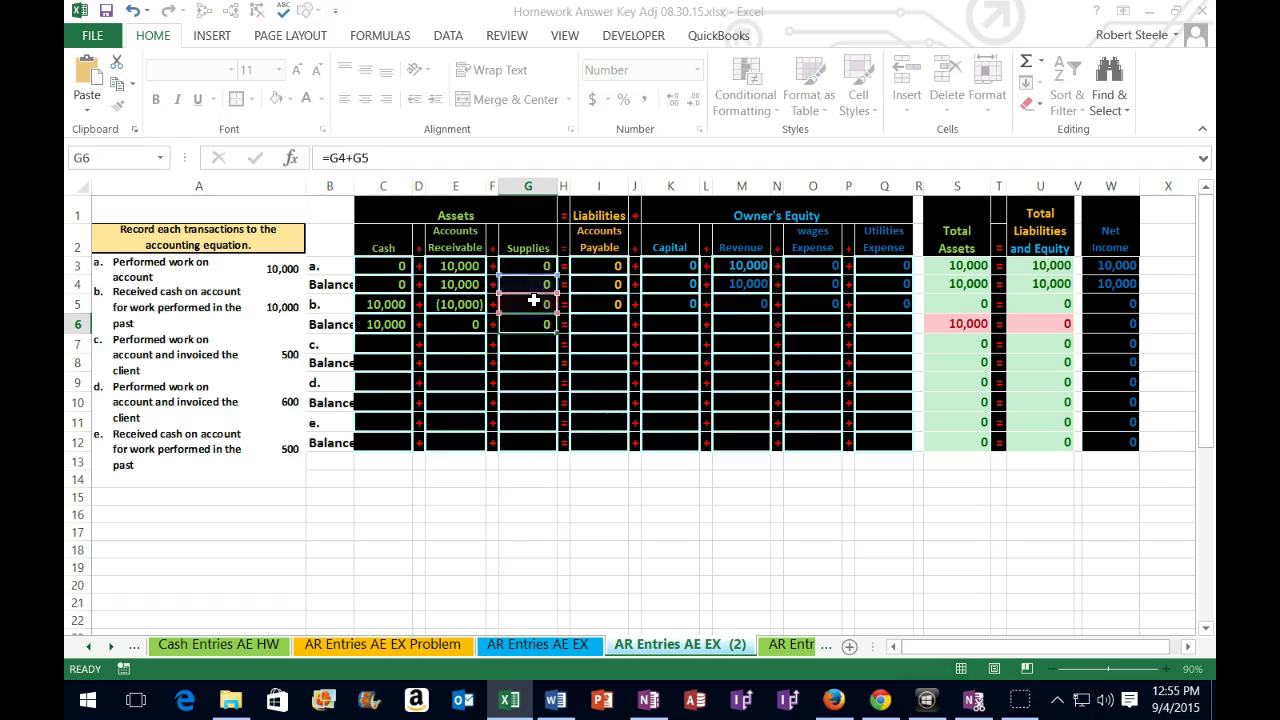
key("Tab")
- Calculate the Accounts Payable balance after transaction b in cell I6 with the formula =I4+I5
key("Tab")
type("=")
left_click(603, 288)
type("+")
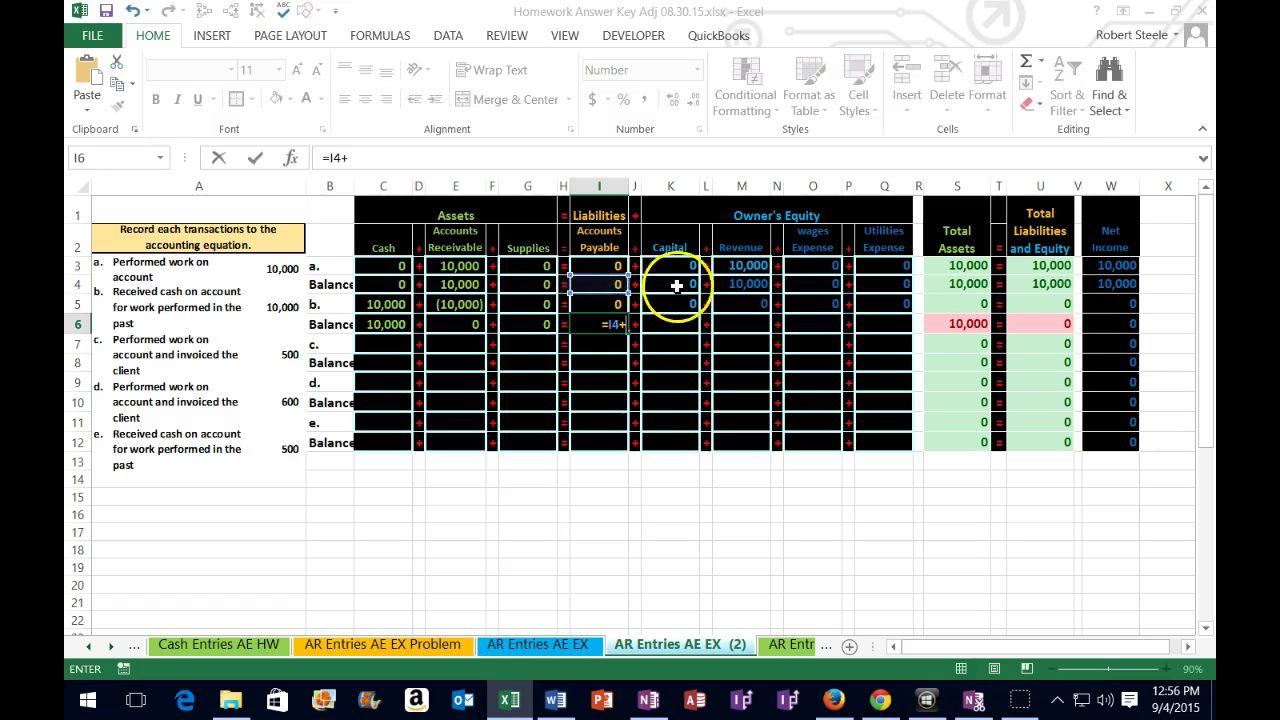
left_click(601, 302)
key("Tab")
- Calculate the Capital balance after transaction b in cell K6 with the formula =K4+K5
left_click(655, 320)
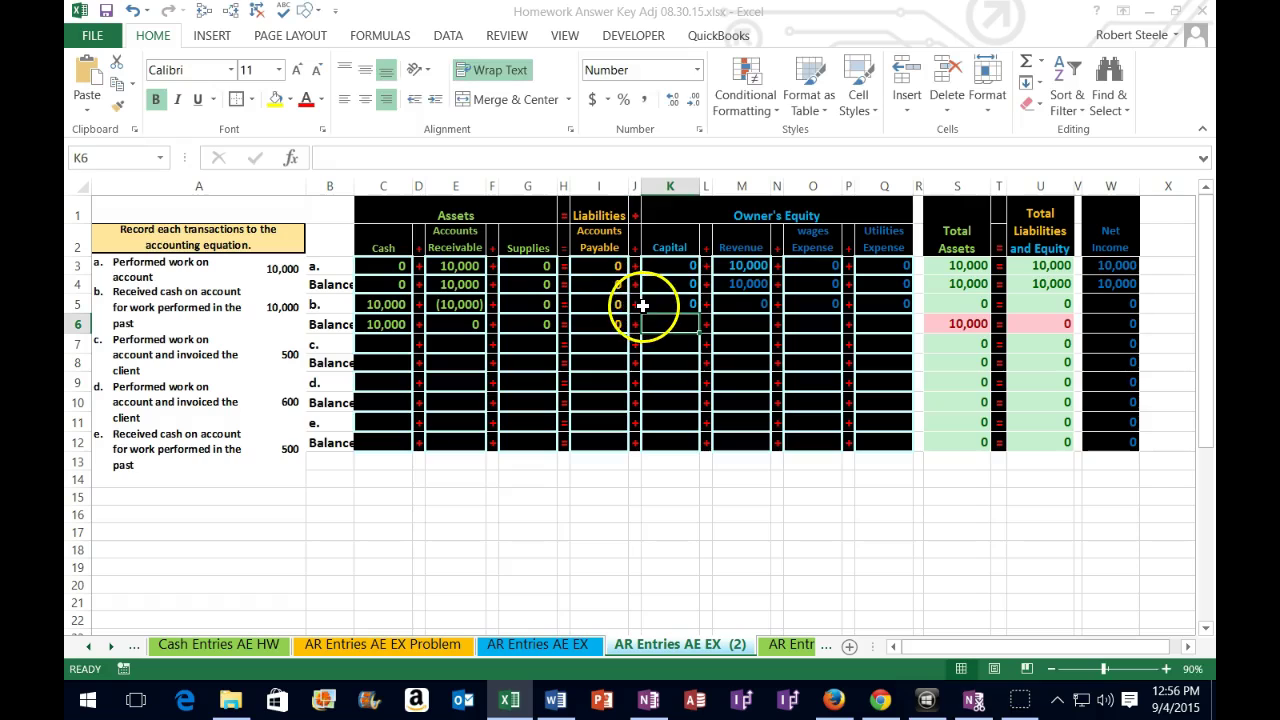
type("=")
left_click(676, 283)
type("+")
left_click(675, 300)
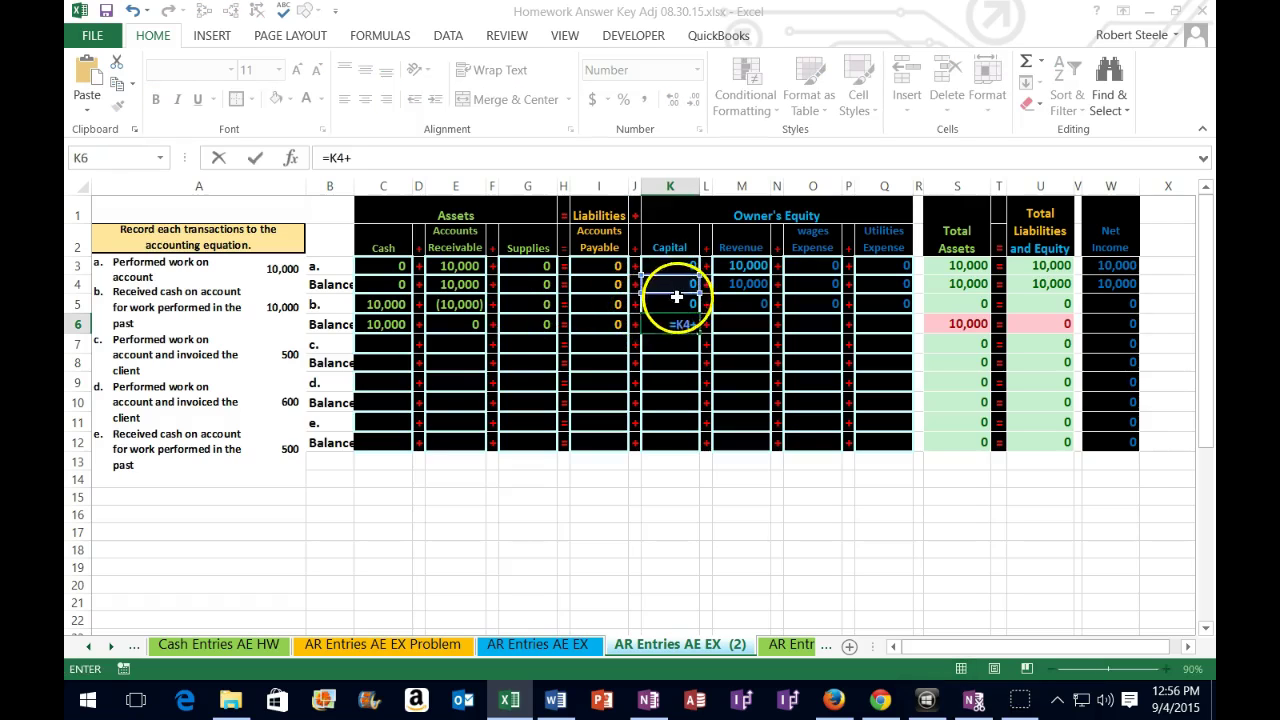
key("Tab")
- Calculate the Revenue balance after transaction b in cell M6 with the formula =M4+M5
key("Tab")
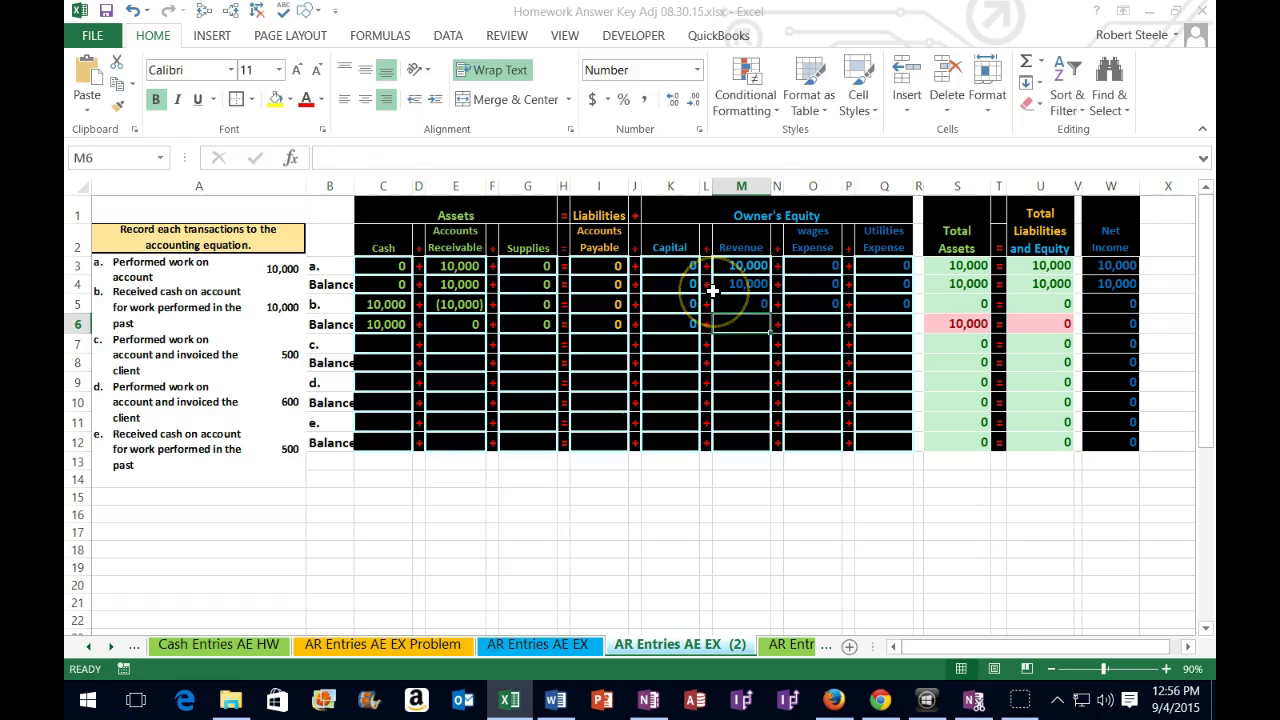
type("=")
left_click(748, 285)
type("+")
key("Tab")
- Calculate the Wages Expense balance after transaction b in cell O6 with the formula =O4+O5
key("Tab")
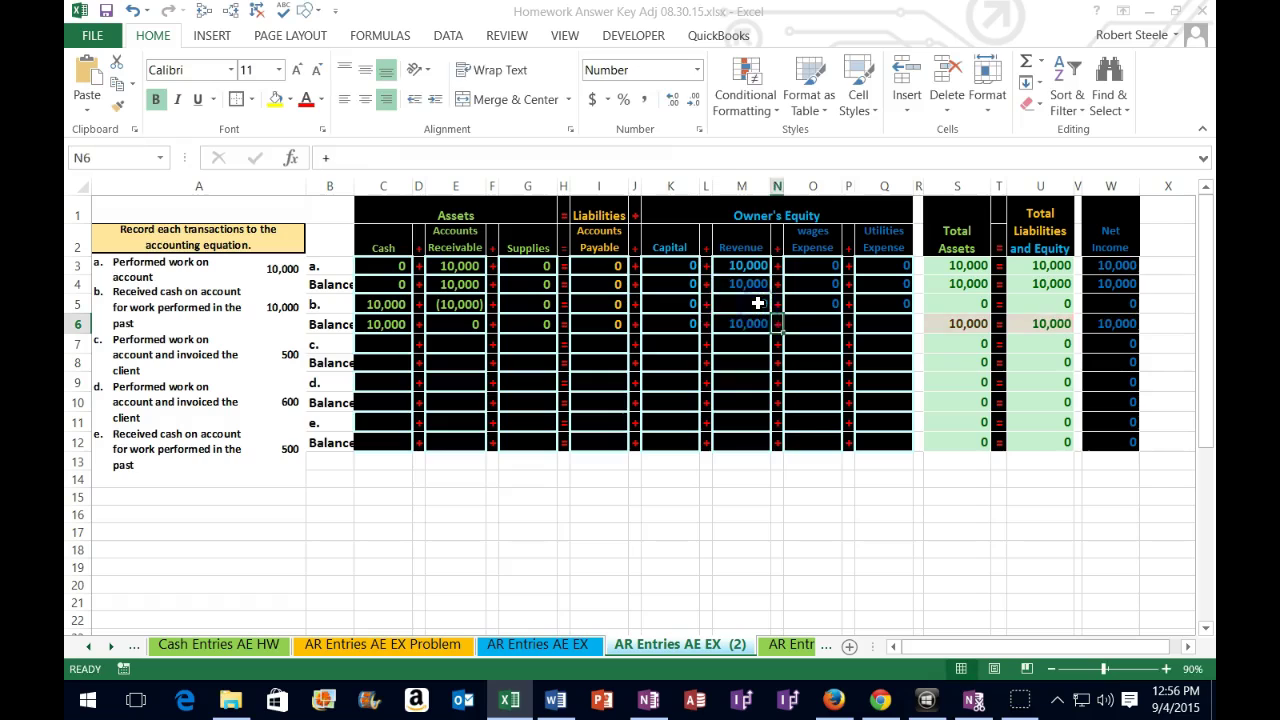
type("=")
left_click(801, 281)
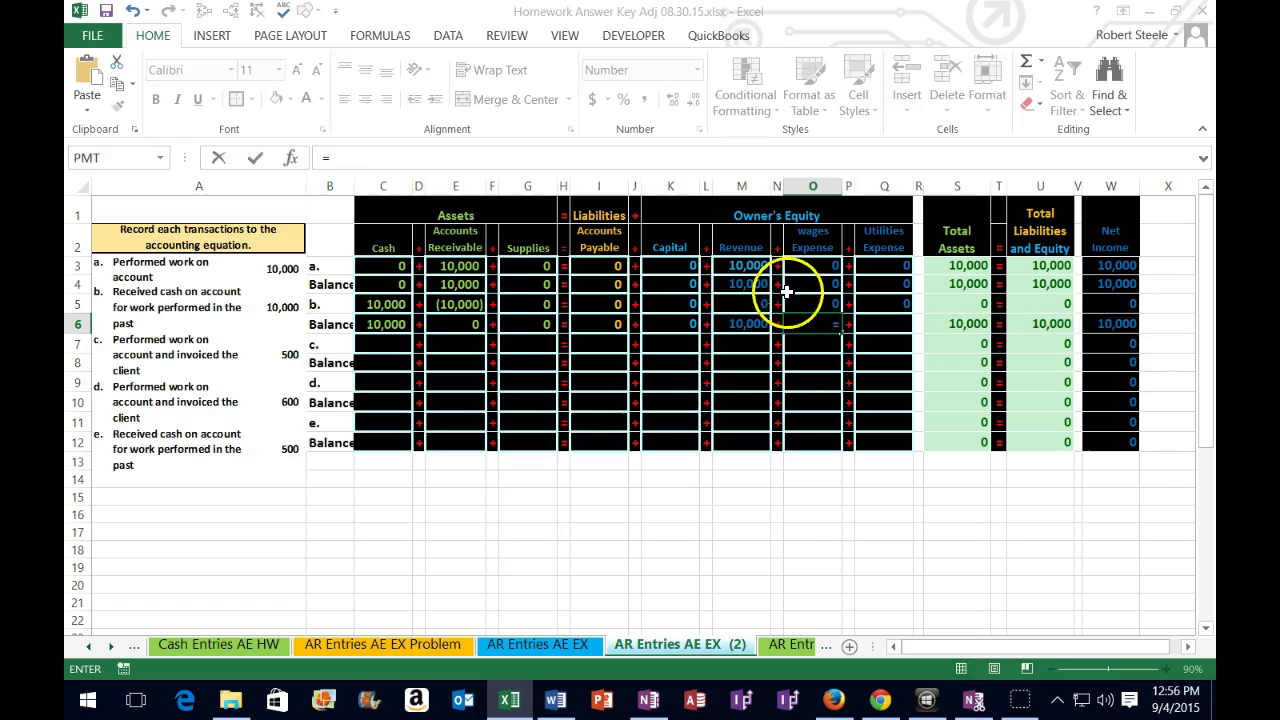
type("+")
left_click(817, 302)
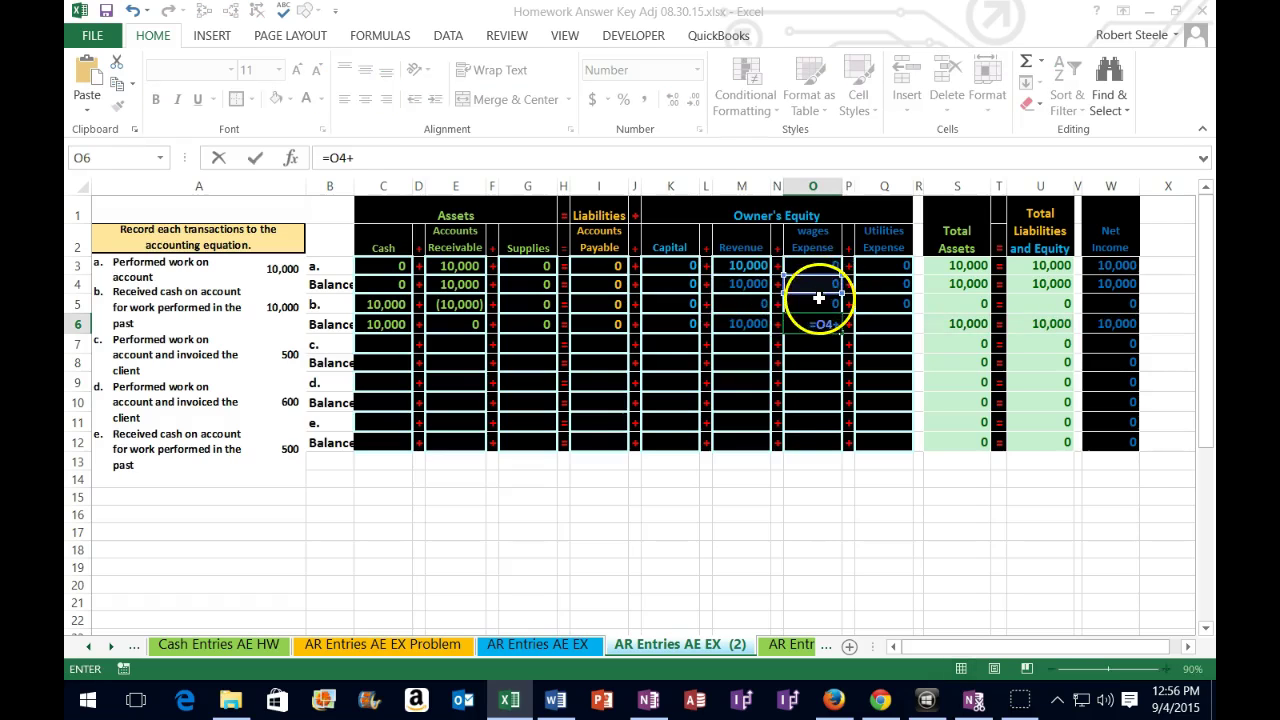
key("Tab")
- Calculate the Utilities Expense balance after transaction b in cell Q6 with the formula =Q4+Q5
key("Tab")
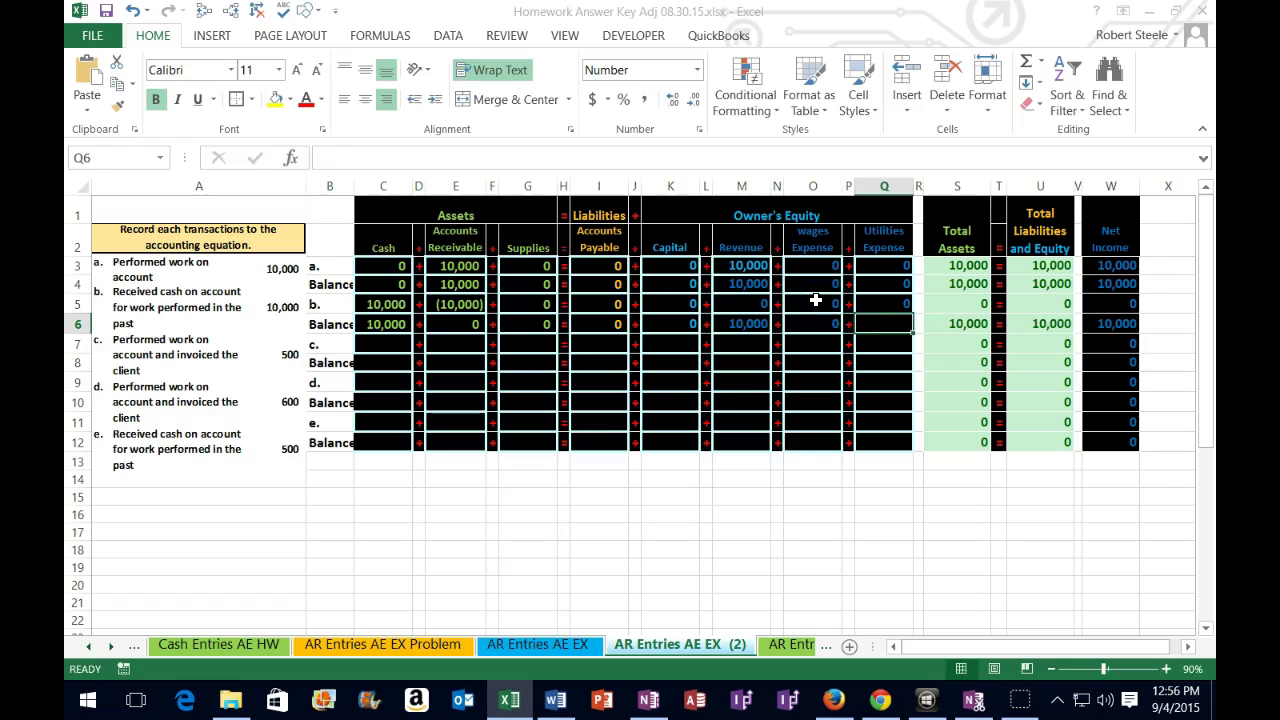
type("=")
left_click(871, 283)
type("+")
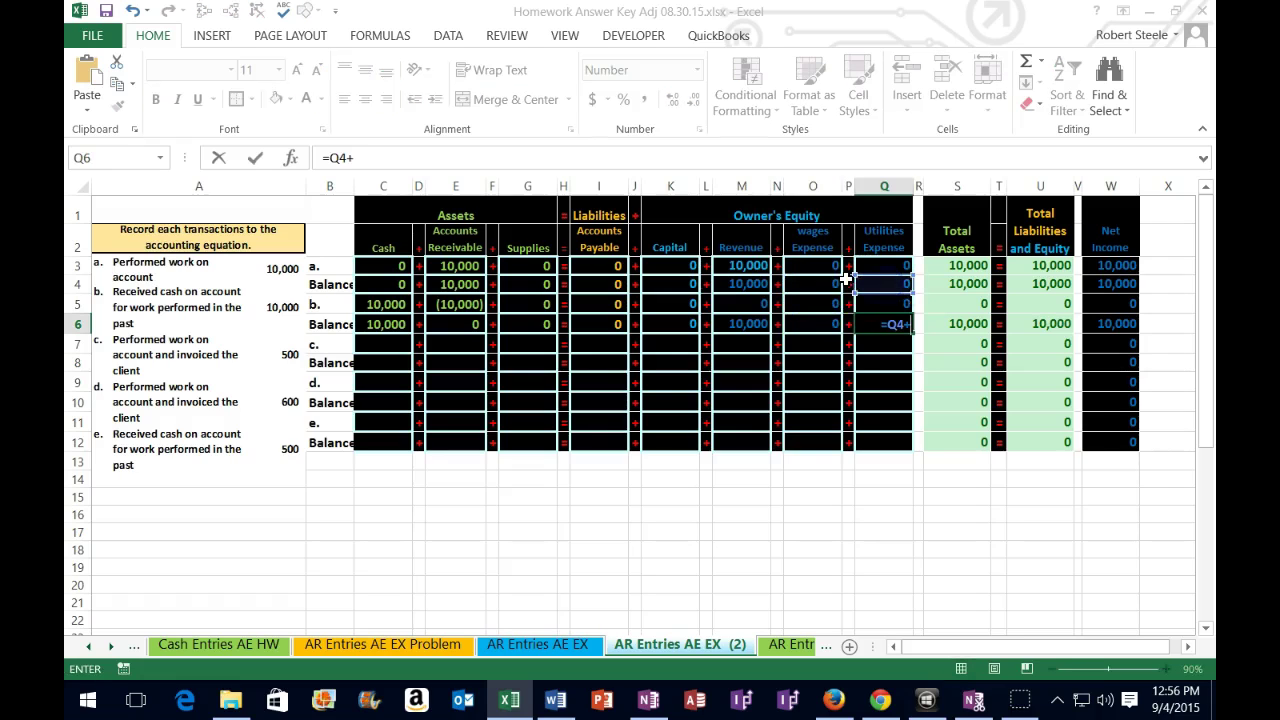
left_click(872, 302)
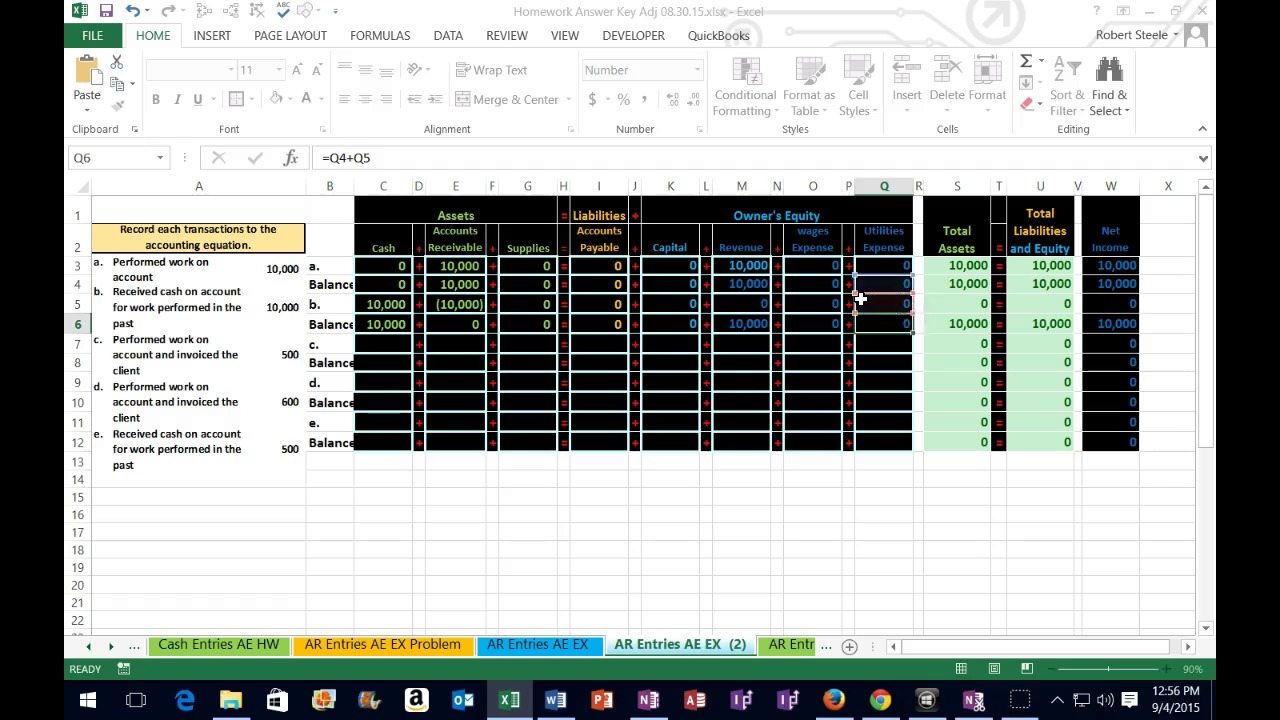
key("Return")
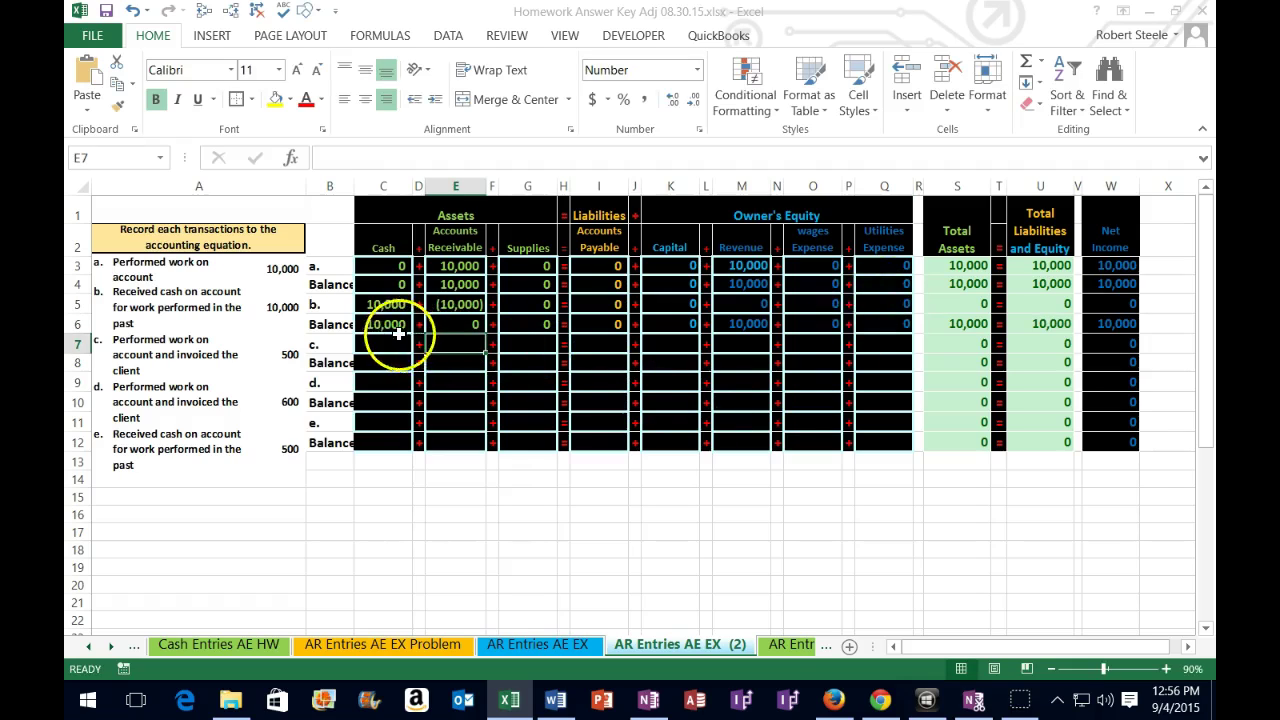
- Review the balance row after transaction b by selecting its asset cells, its liability and equity cells, and the range B6:Q8
left_click_drag(385, 323, 535, 323)
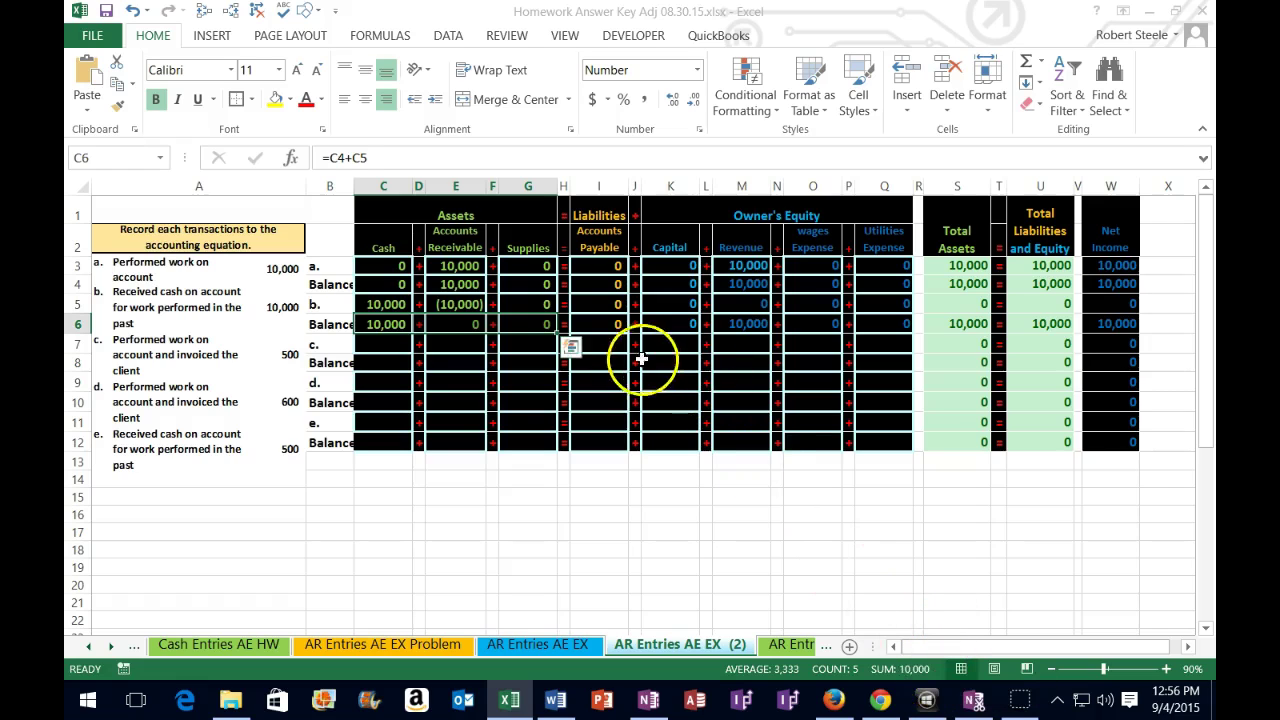
left_click_drag(605, 323, 858, 318)
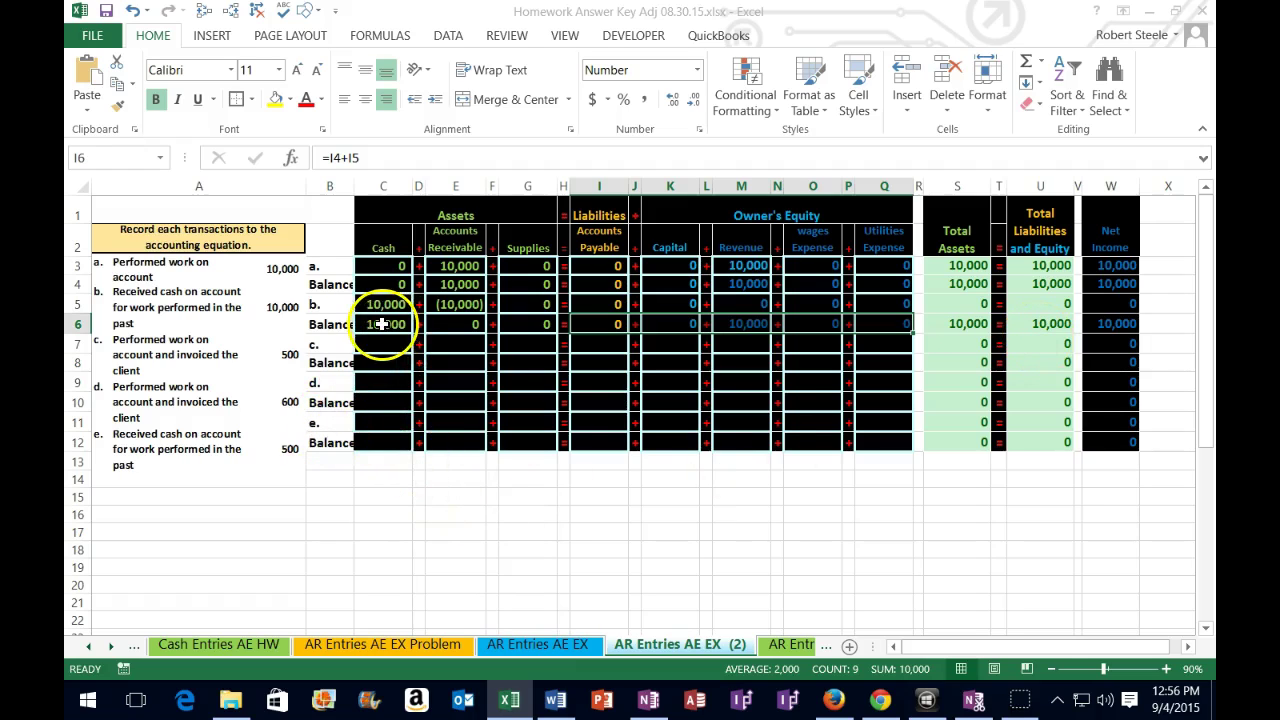
left_click_drag(337, 323, 880, 360)
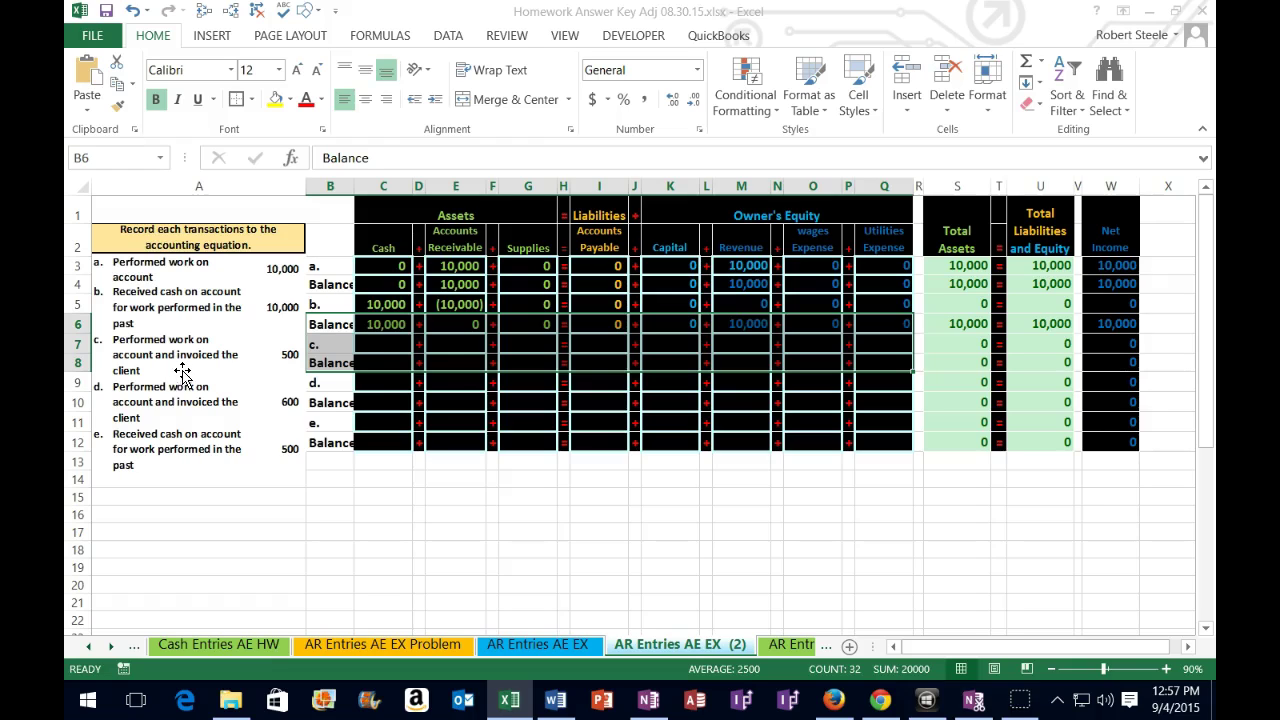
- Select the Accounts Receivable cell E7 for transaction c
left_click(445, 344)
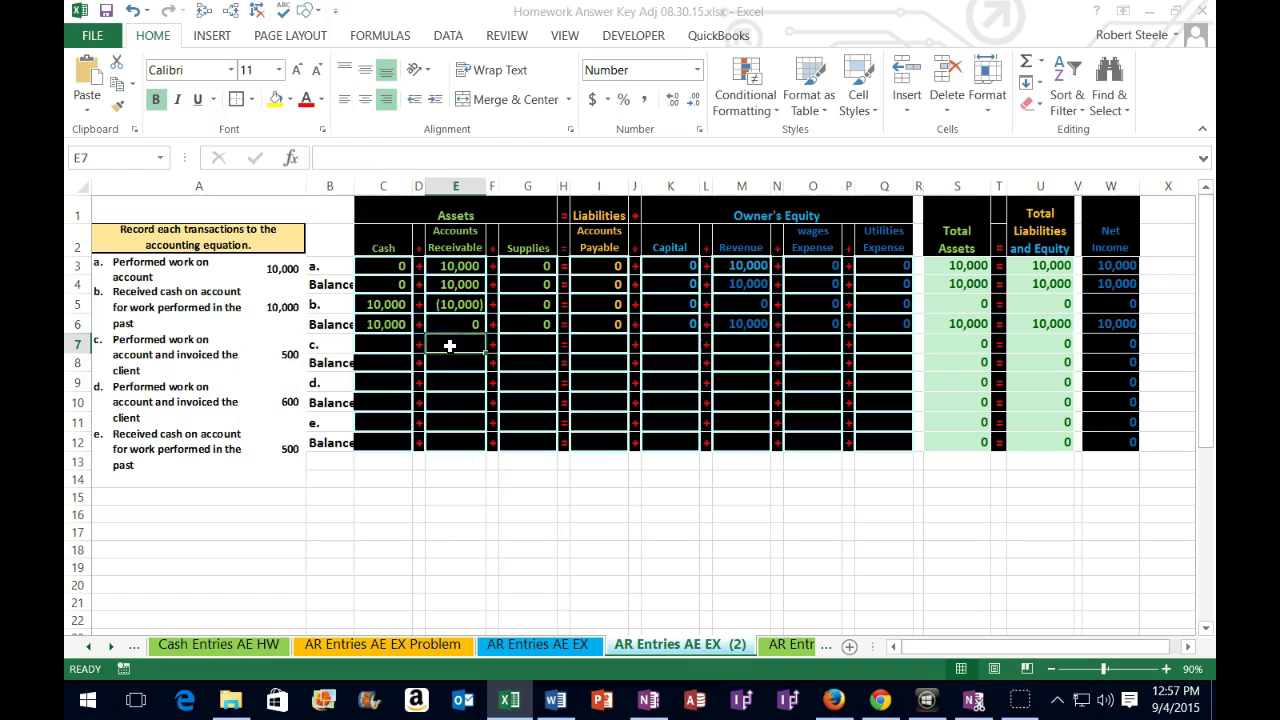